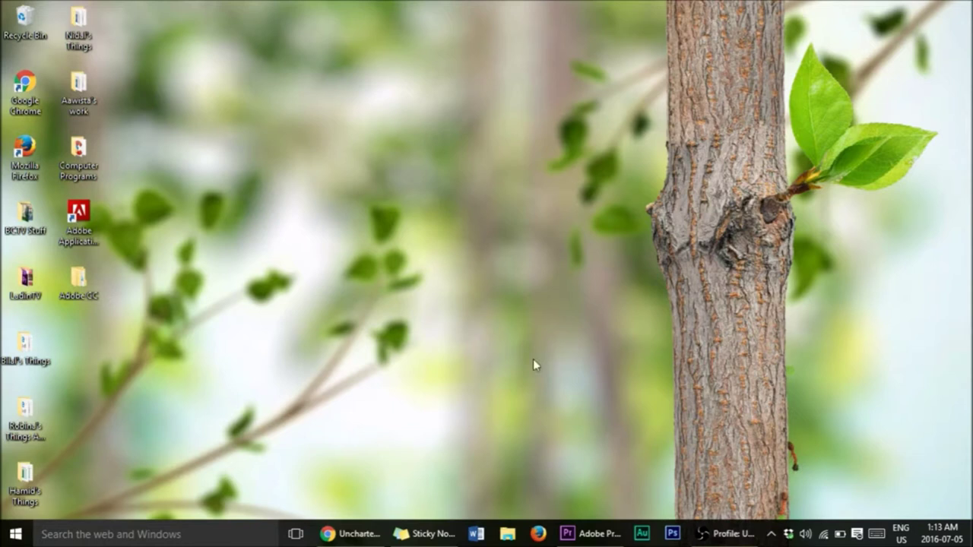
Step: Search for 'display' to reach System > Display and scroll to the orientation and brightness options
click(219, 533)
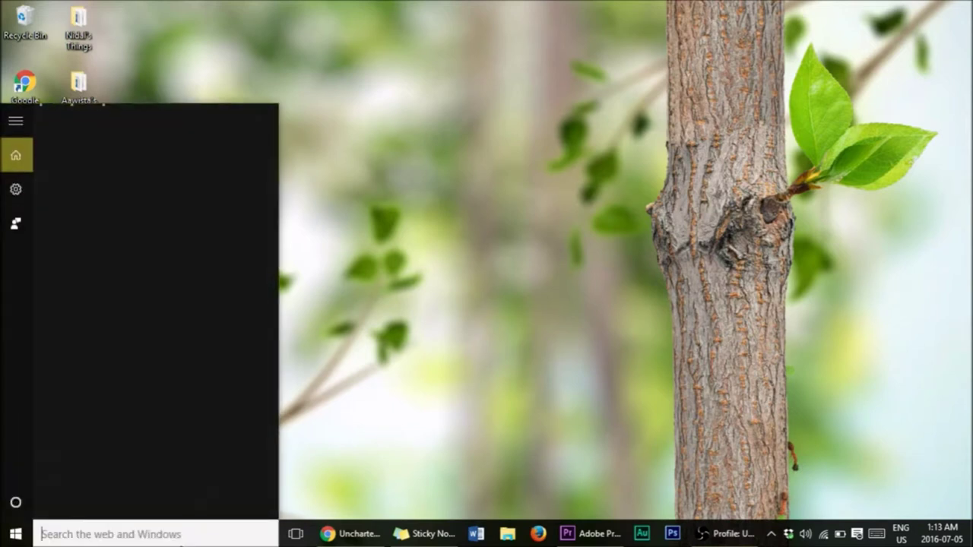
text(displa)
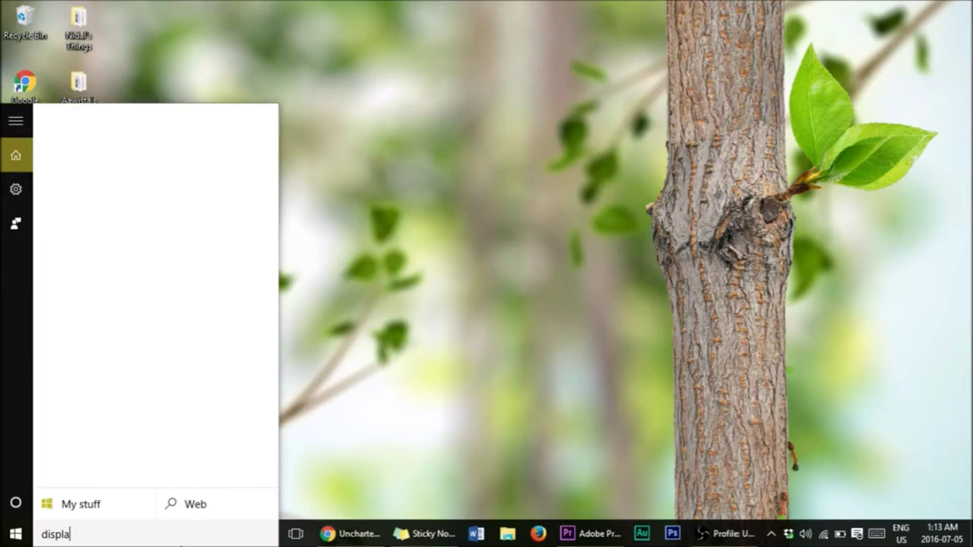
text(y)
key(Return)
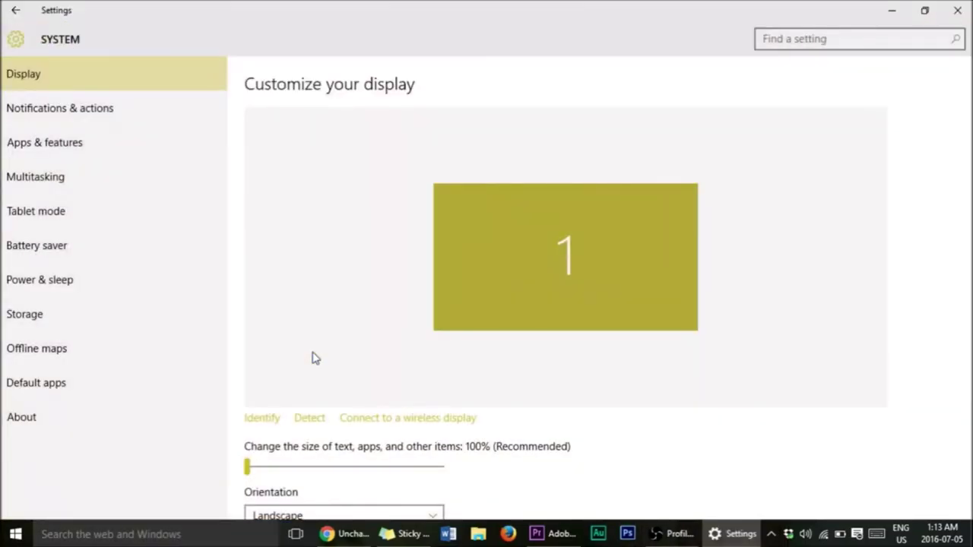
scroll(579, 347, down, 3)
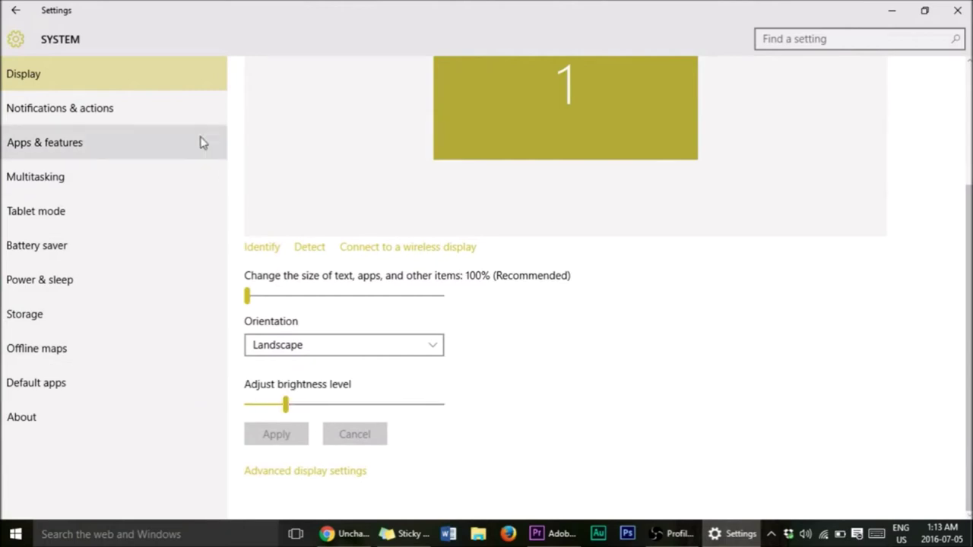
Step: Turn off 'Show me tips about Windows' in Notifications & actions
click(173, 124)
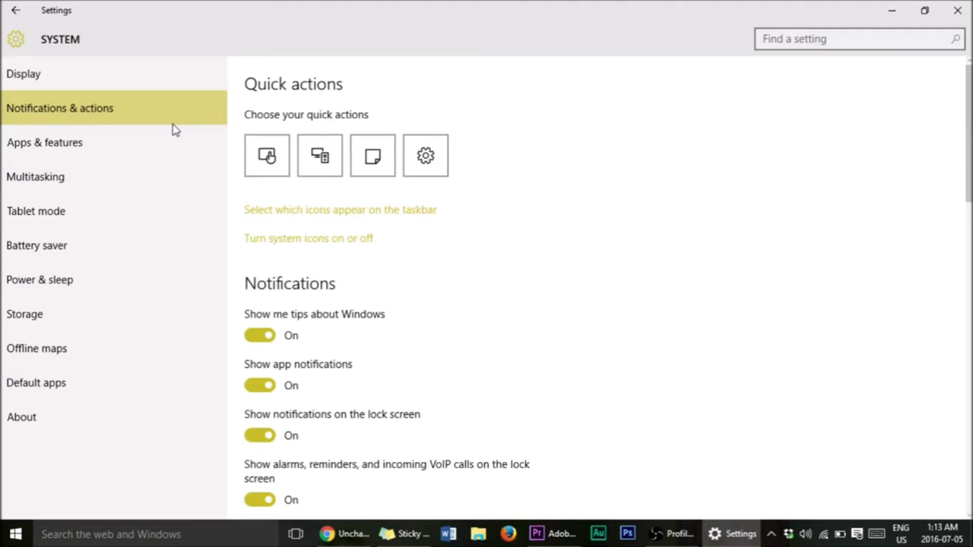
scroll(454, 241, down, 3)
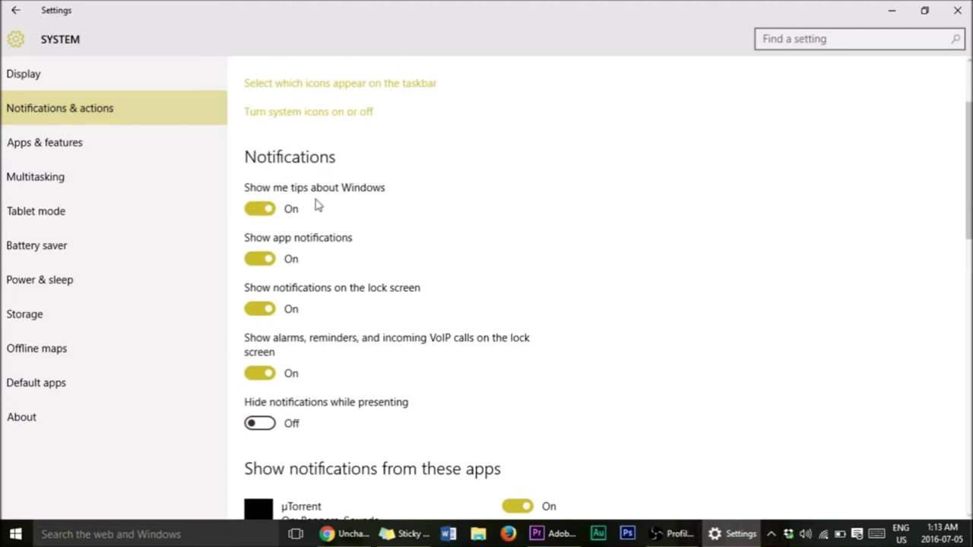
click(259, 208)
Step: Look through the notification app list, then go to Apps & features
scroll(337, 272, down, 2)
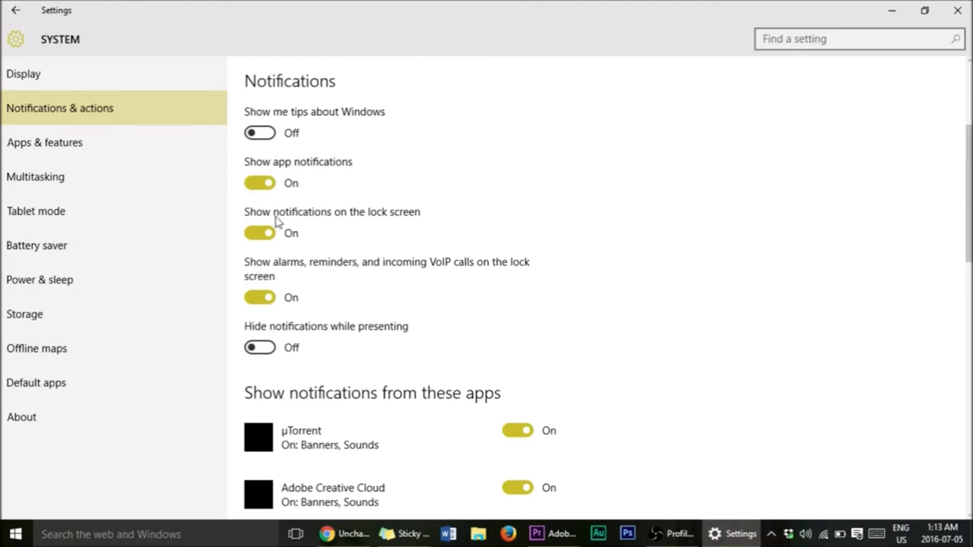
scroll(418, 270, down, 1)
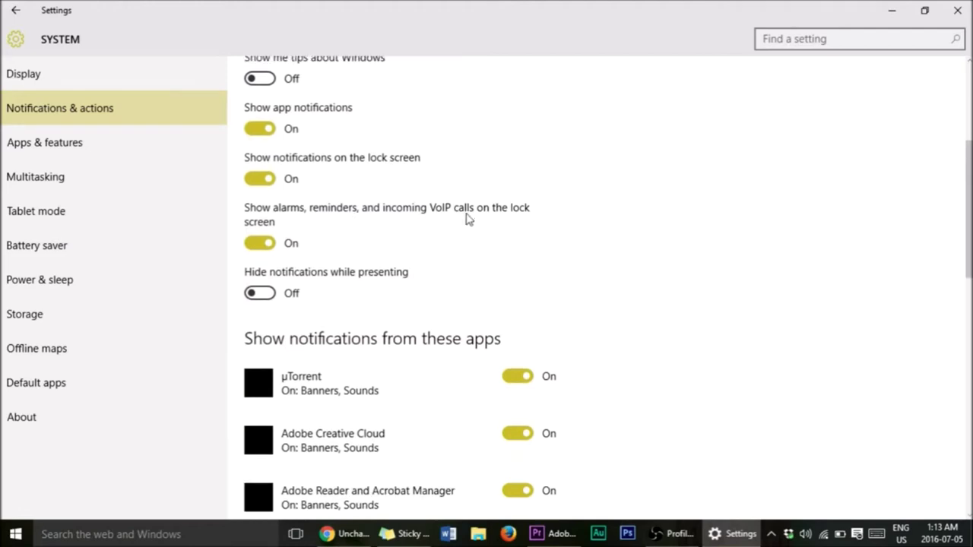
scroll(383, 307, down, 2)
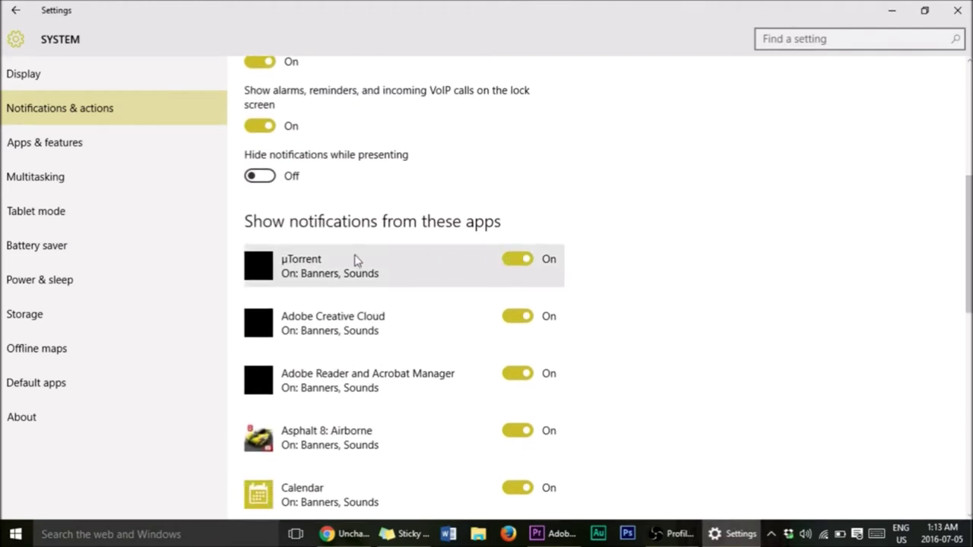
scroll(595, 326, down, 5)
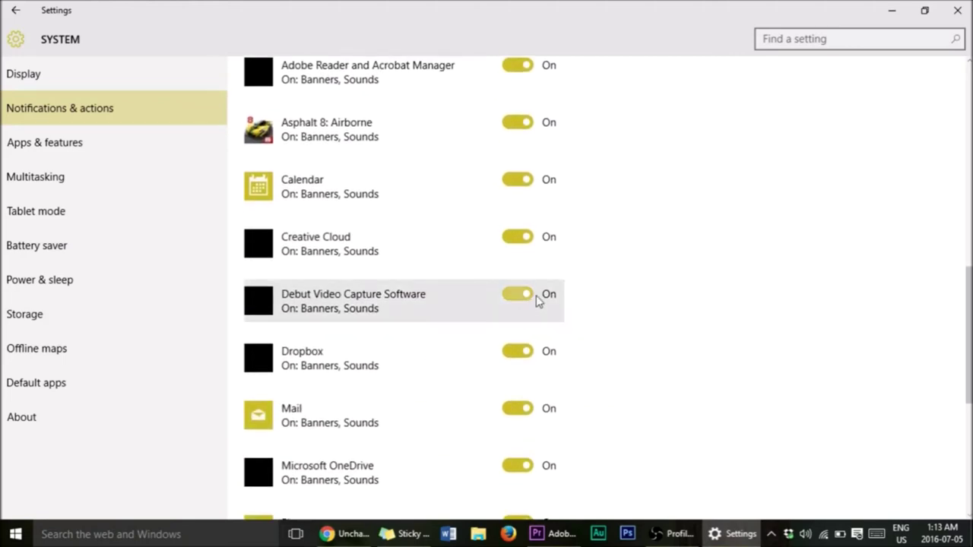
scroll(536, 300, down, 2)
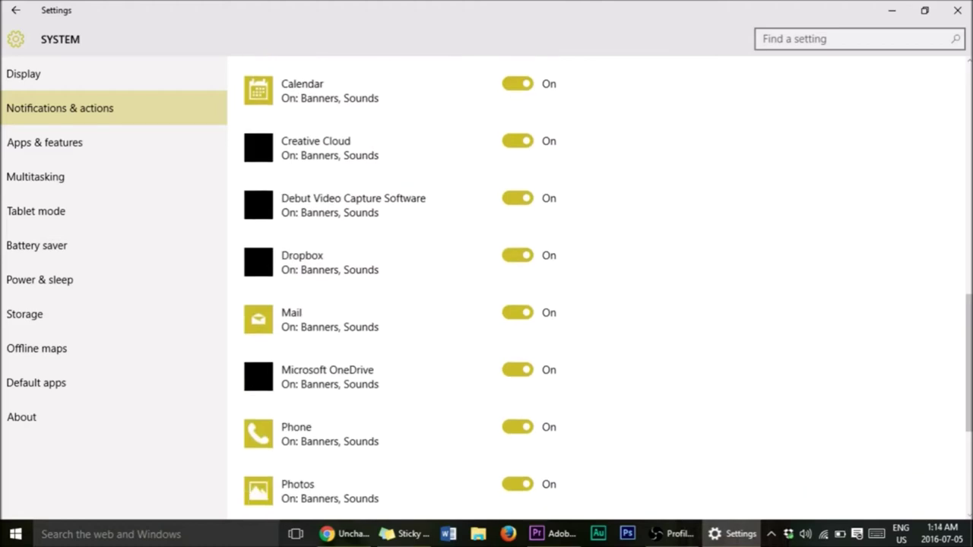
scroll(680, 348, down, 4)
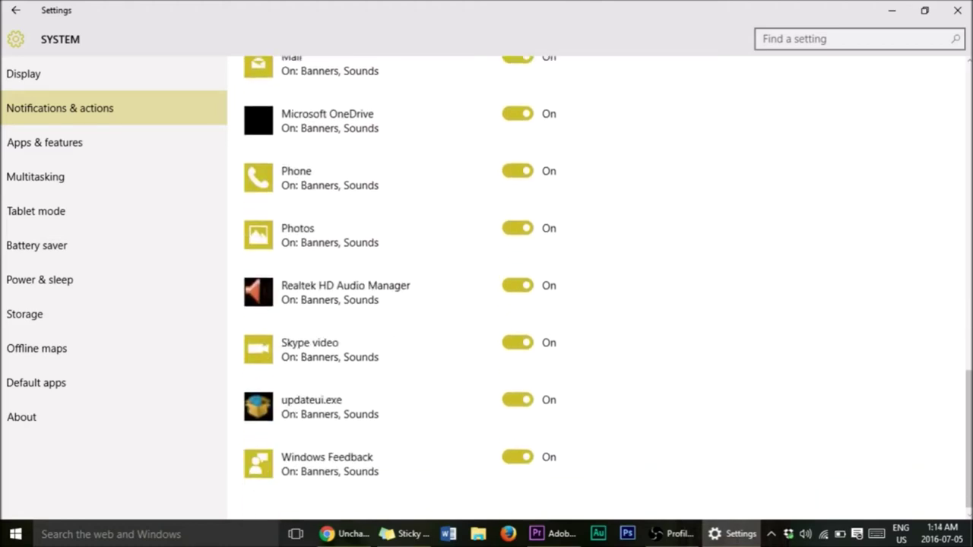
scroll(688, 307, up, 3)
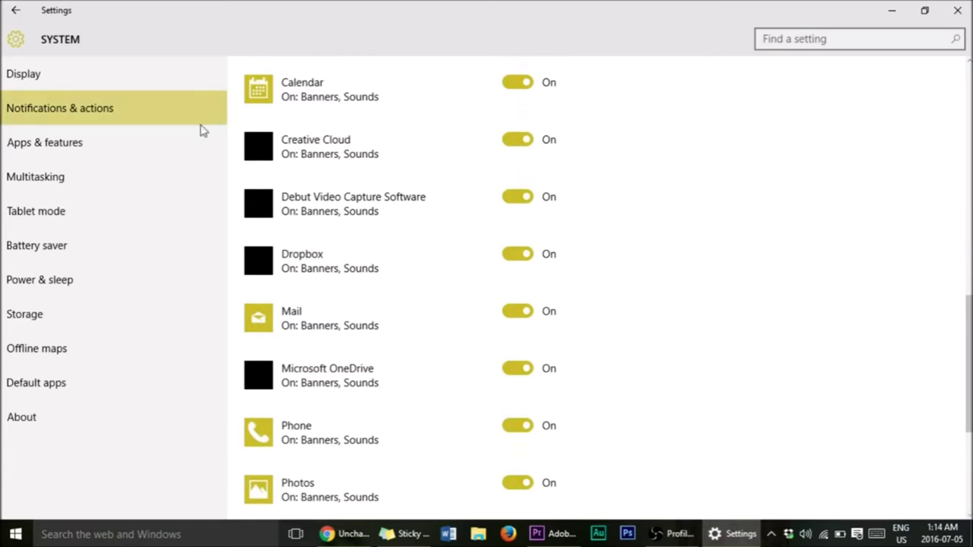
click(159, 161)
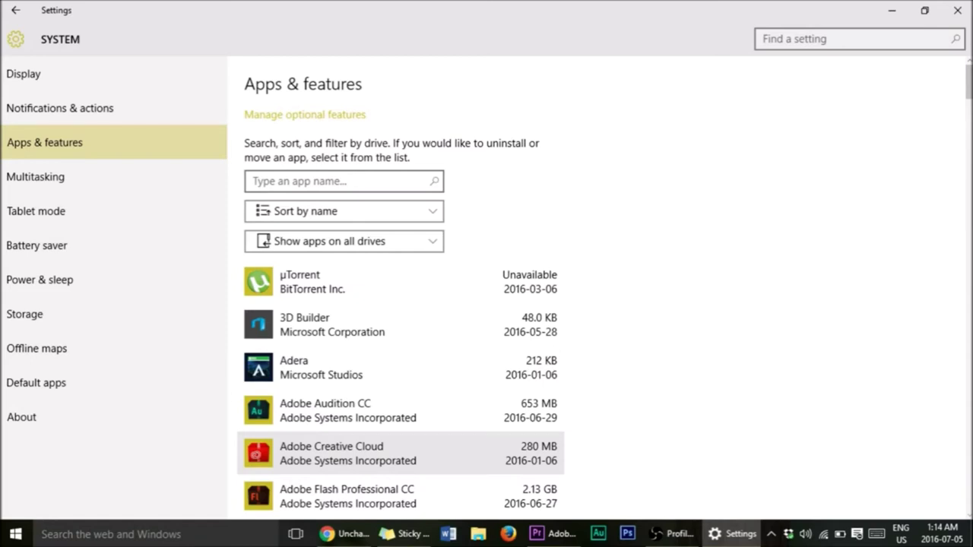
Step: Find Asphalt 8: Airborne (170 MB) in the app list and confirm its uninstall
scroll(401, 288, down, 5)
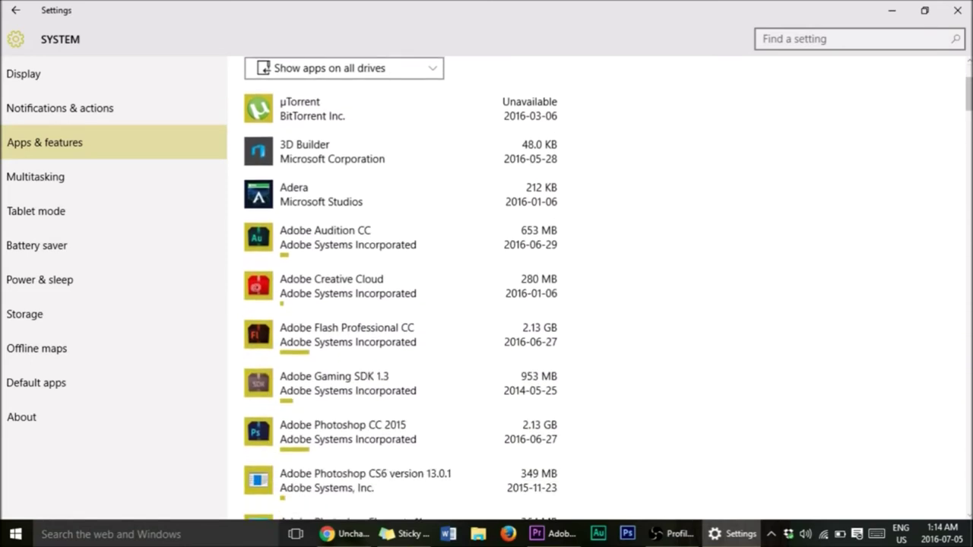
scroll(401, 288, down, 4)
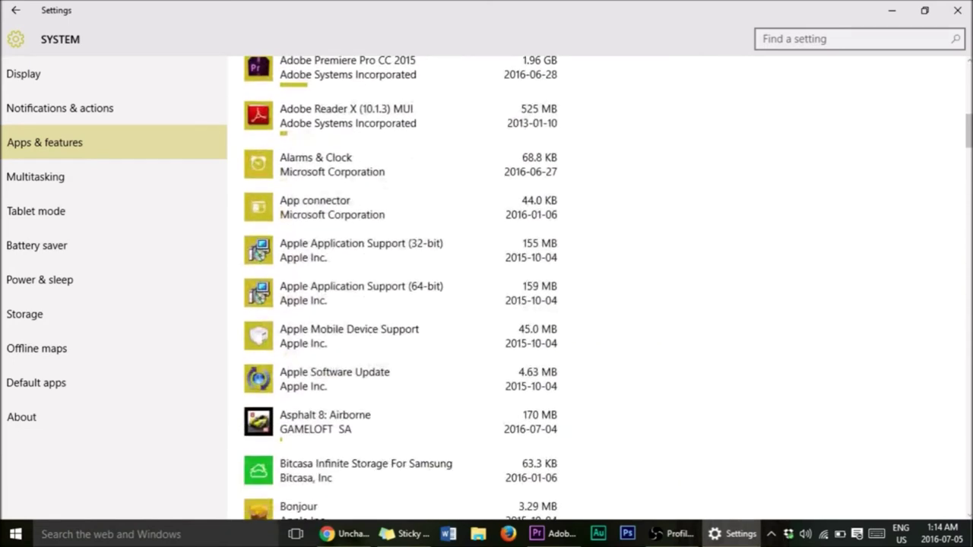
scroll(400, 288, down, 2)
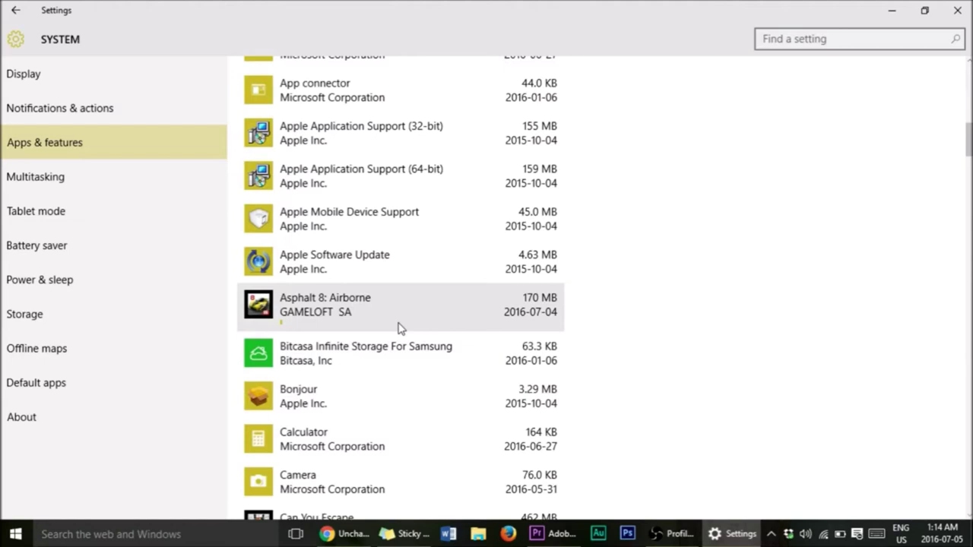
click(517, 313)
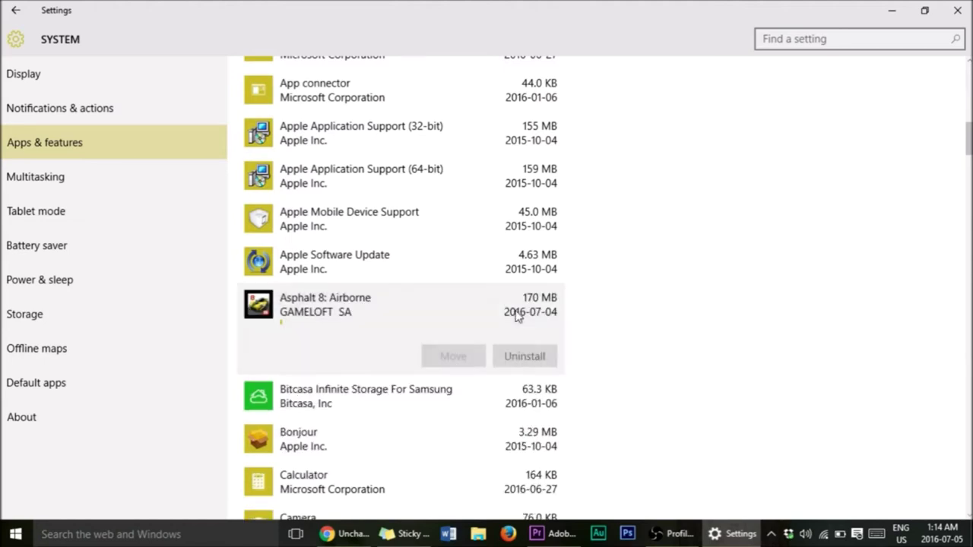
click(540, 361)
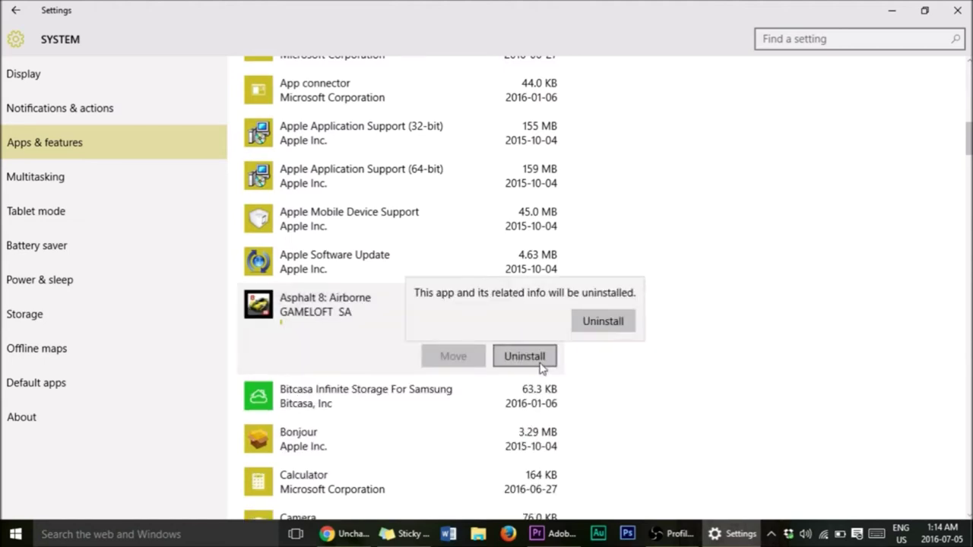
click(601, 322)
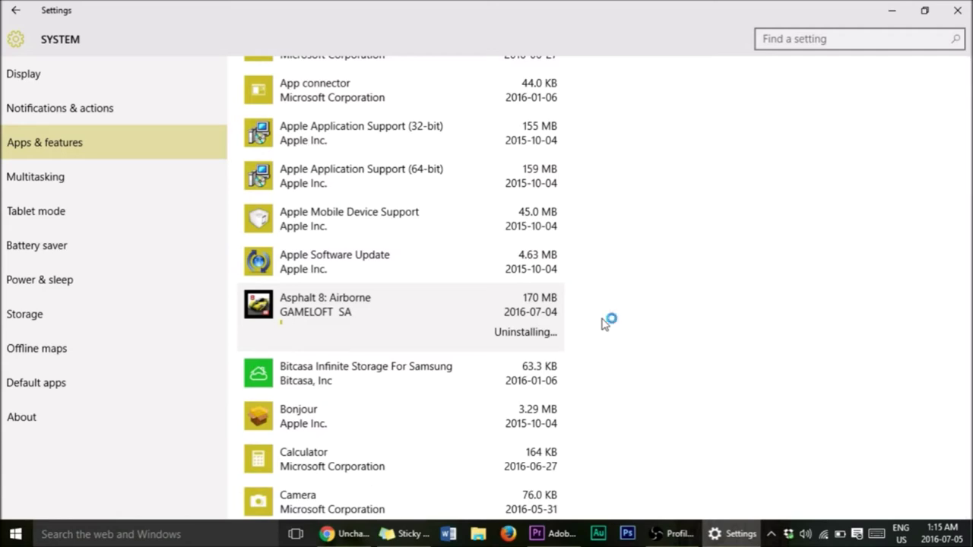
scroll(604, 323, down, 3)
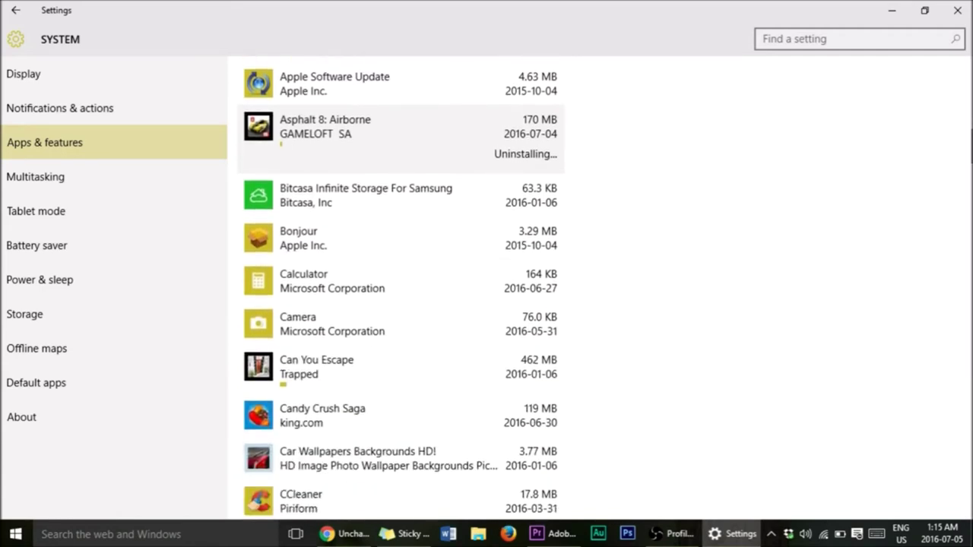
scroll(631, 362, down, 2)
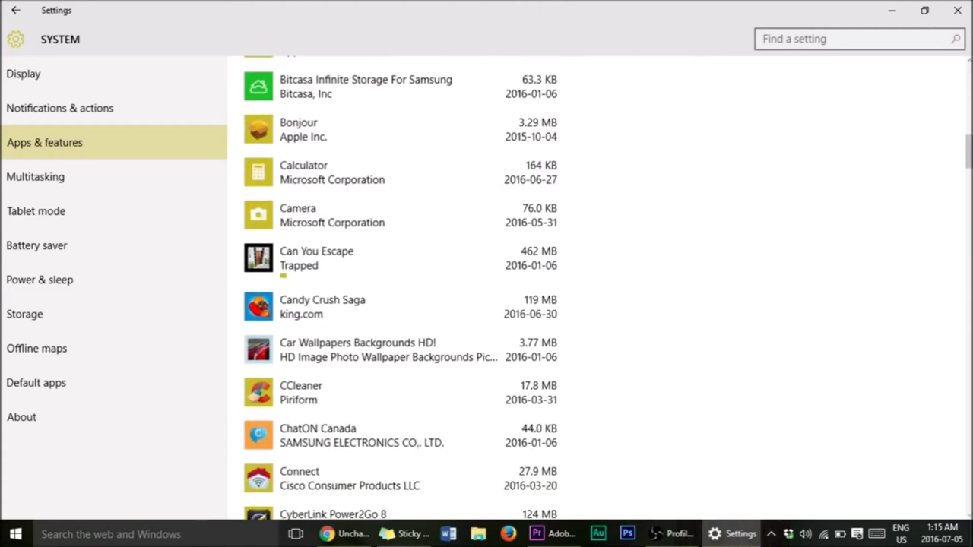
Step: Uninstall Can You Escape (462 MB) and FIFA 15: UT (1.21 GB)
click(416, 269)
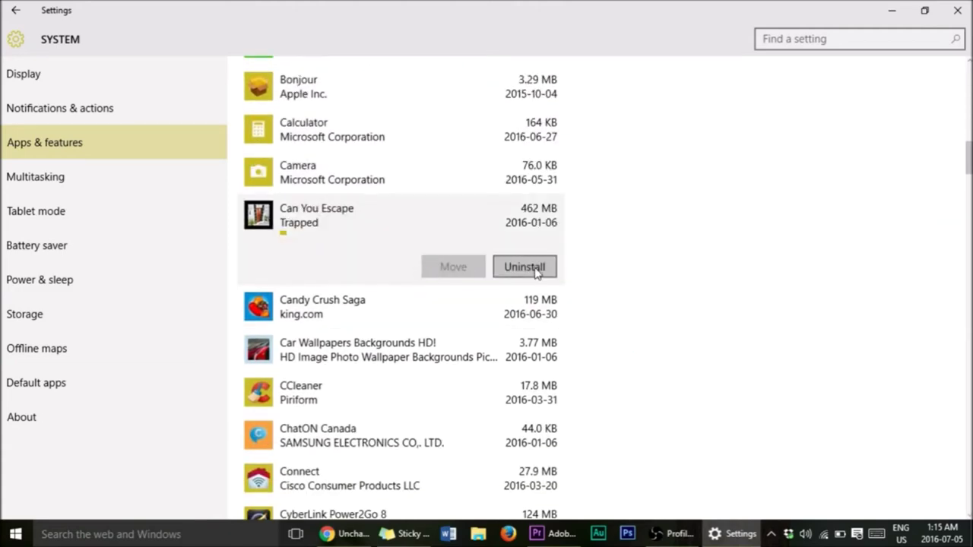
click(532, 268)
click(608, 240)
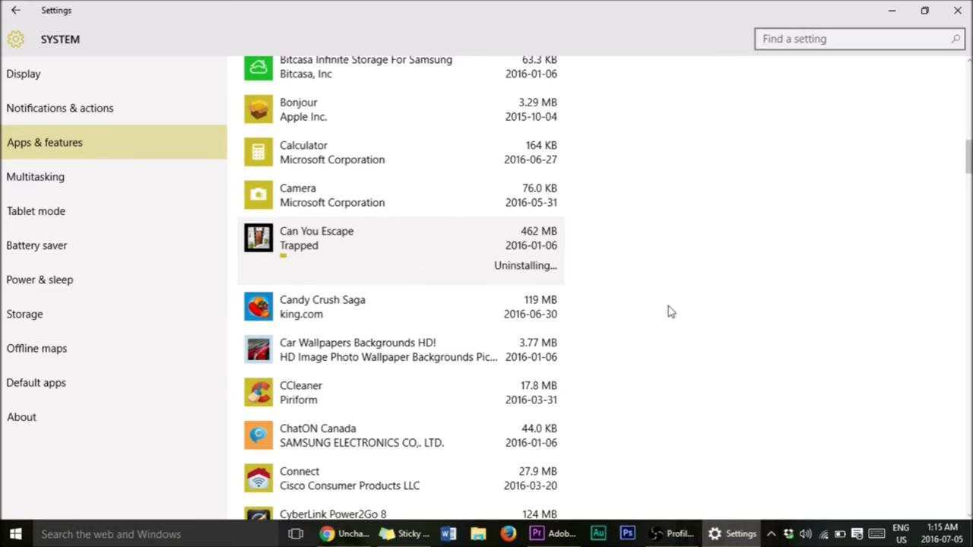
scroll(669, 311, down, 2)
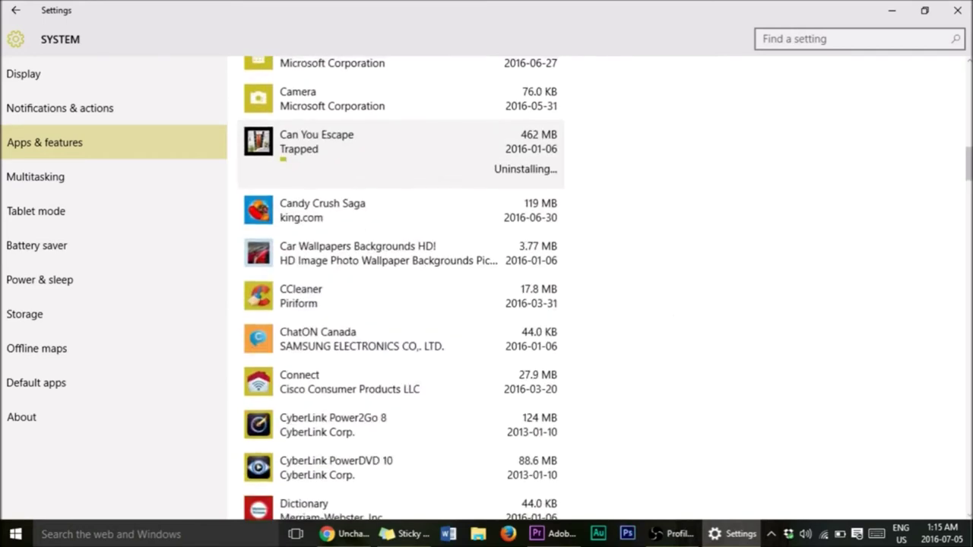
scroll(729, 396, down, 5)
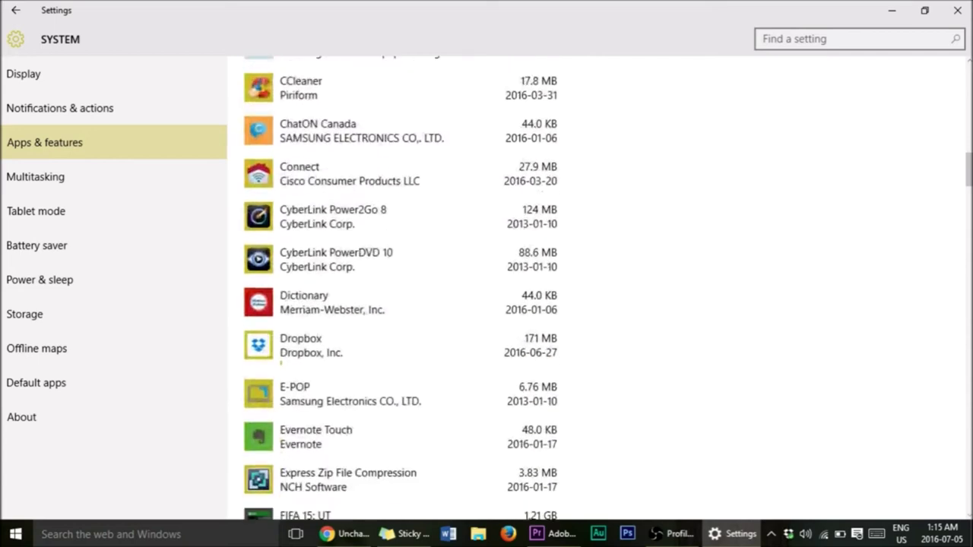
scroll(607, 290, down, 3)
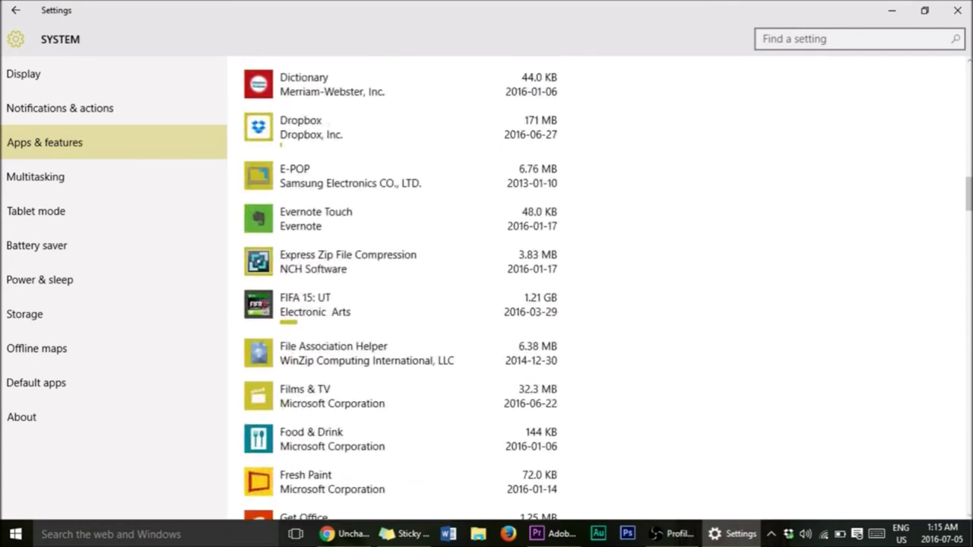
click(524, 312)
click(524, 356)
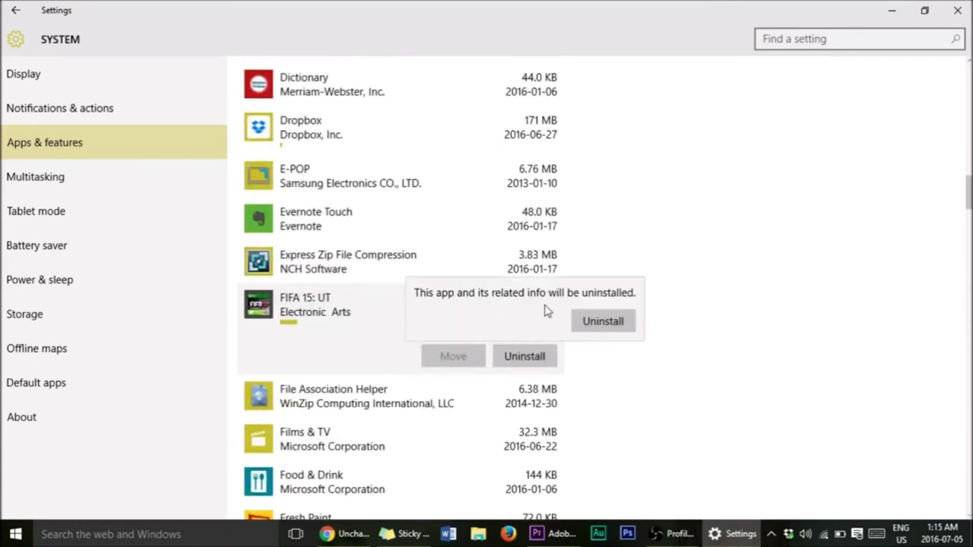
click(591, 321)
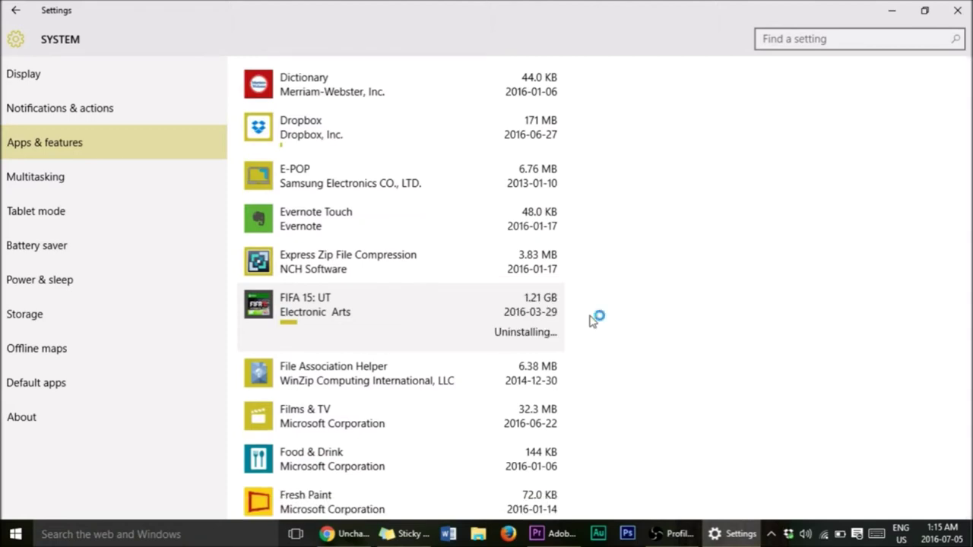
scroll(591, 321, down, 7)
scroll(592, 320, down, 2)
Step: Uninstall Hill Climb Racing and Kindle from the app list
click(382, 213)
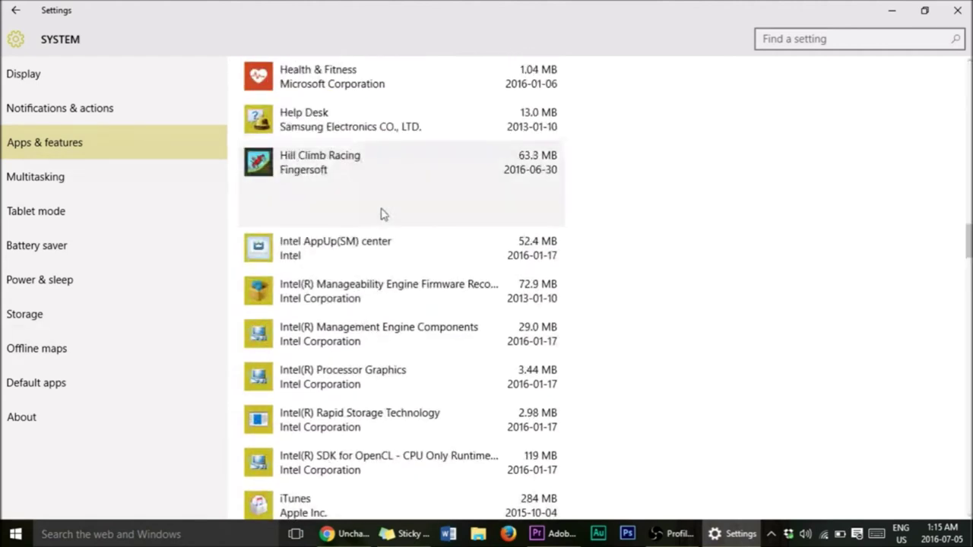
click(546, 210)
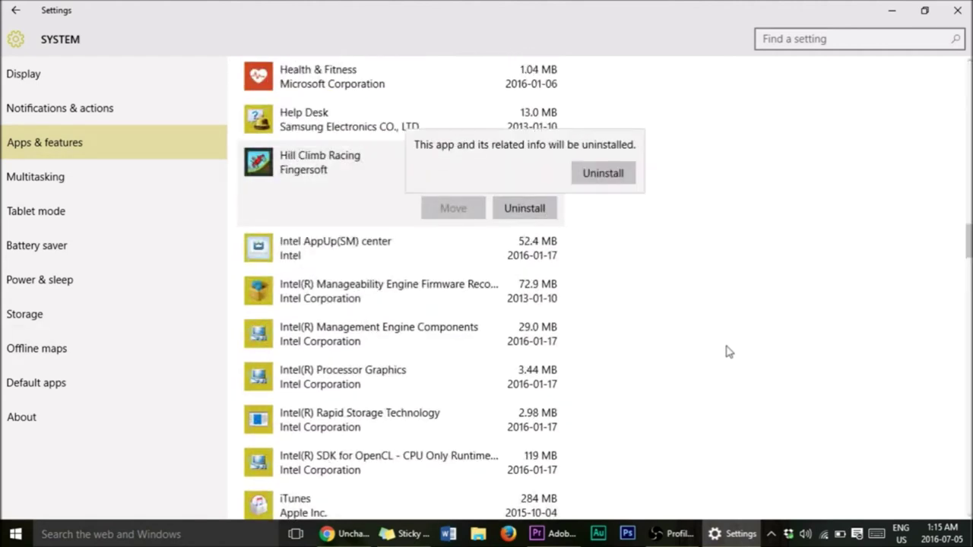
click(603, 173)
scroll(667, 398, down, 5)
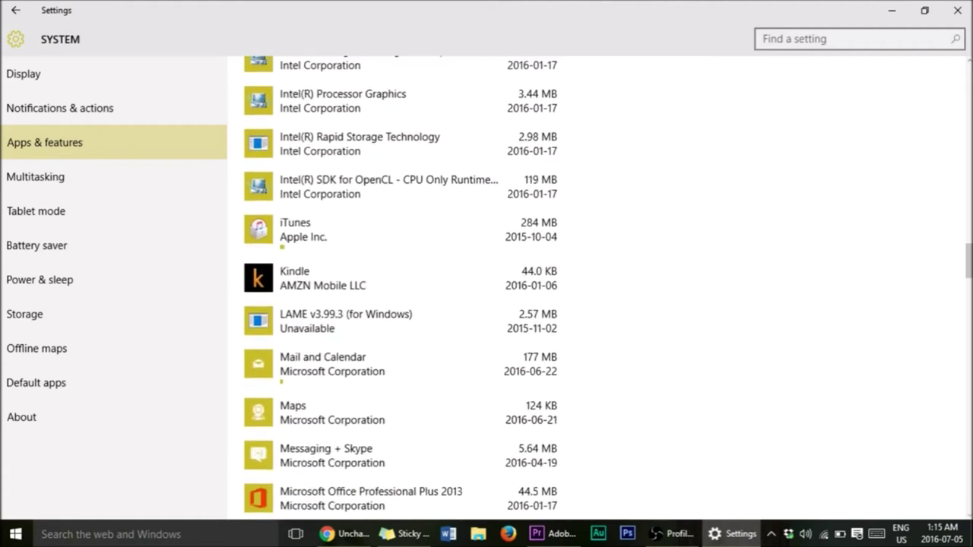
click(448, 287)
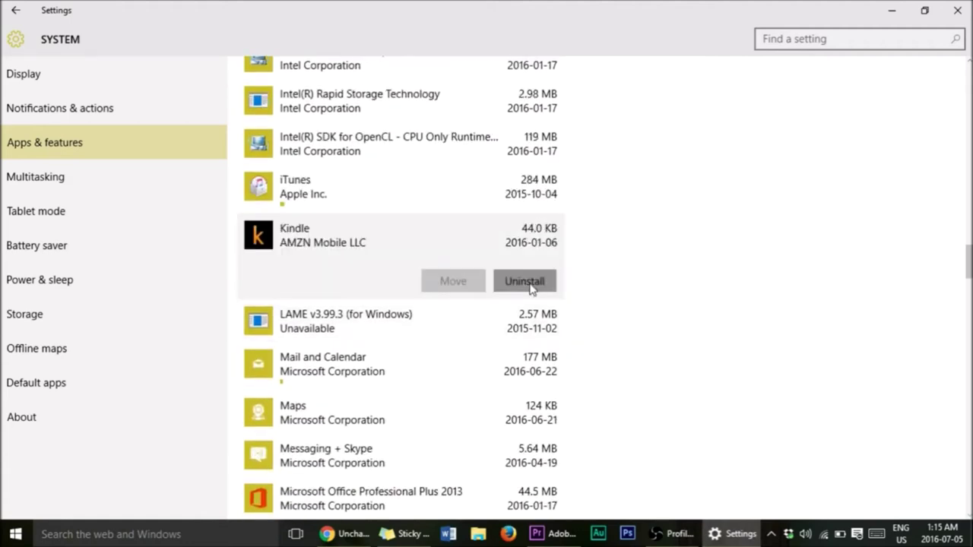
click(531, 287)
click(601, 246)
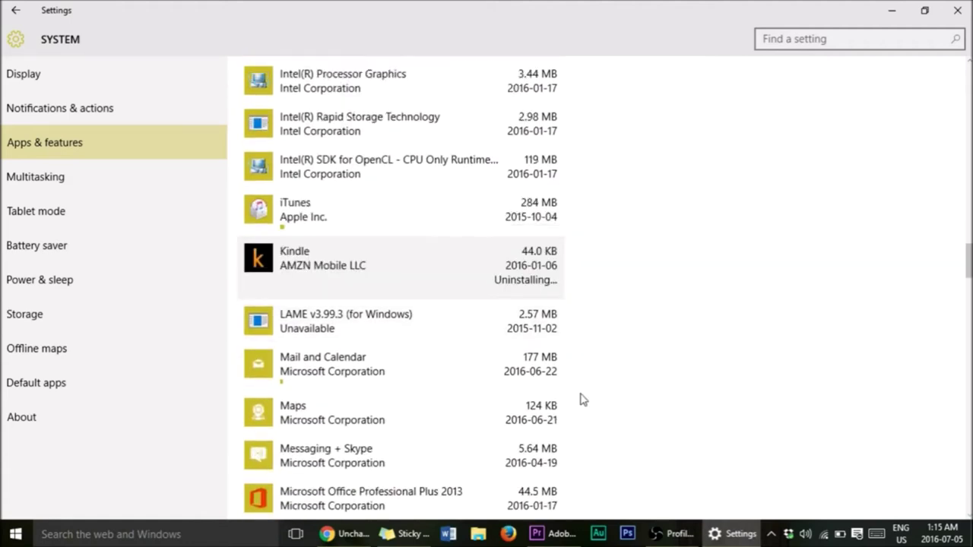
scroll(580, 399, down, 5)
Step: Uninstall Microsoft Solitaire Collection and Pinball FX2 (124 KB)
click(366, 162)
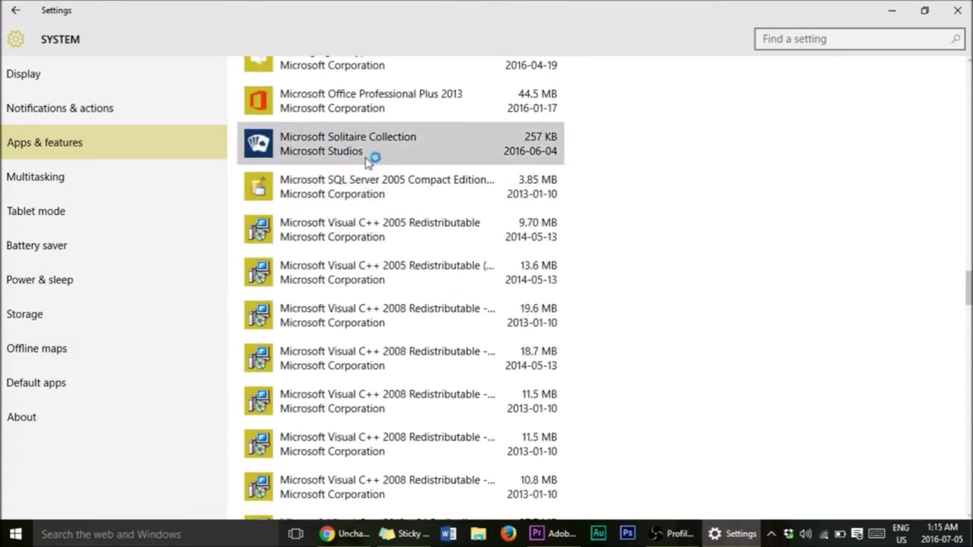
click(525, 147)
click(615, 112)
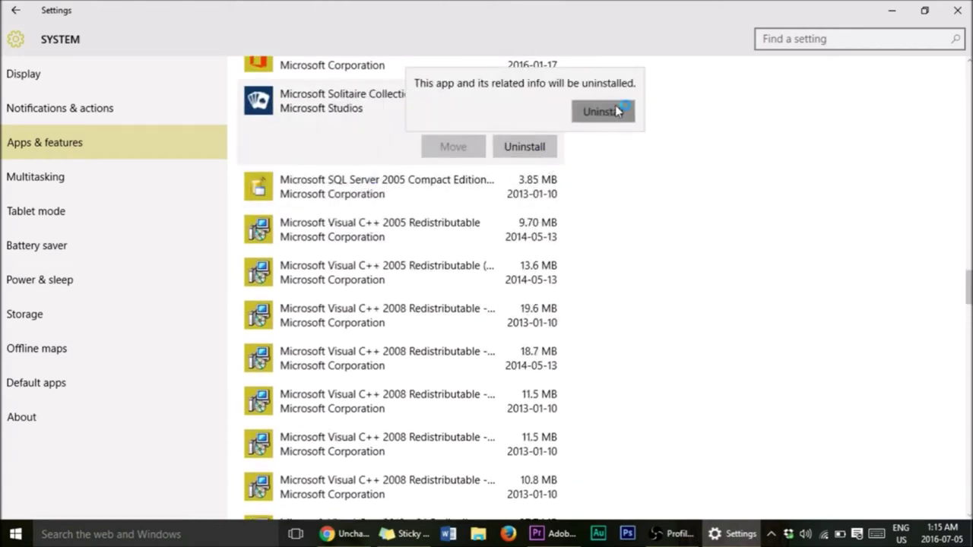
scroll(656, 239, down, 3)
scroll(656, 238, down, 4)
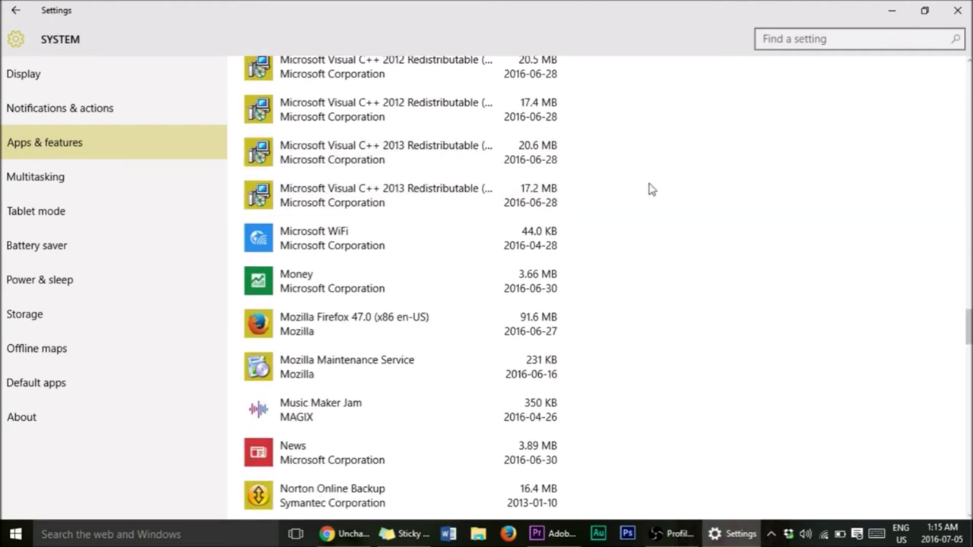
scroll(406, 230, down, 2)
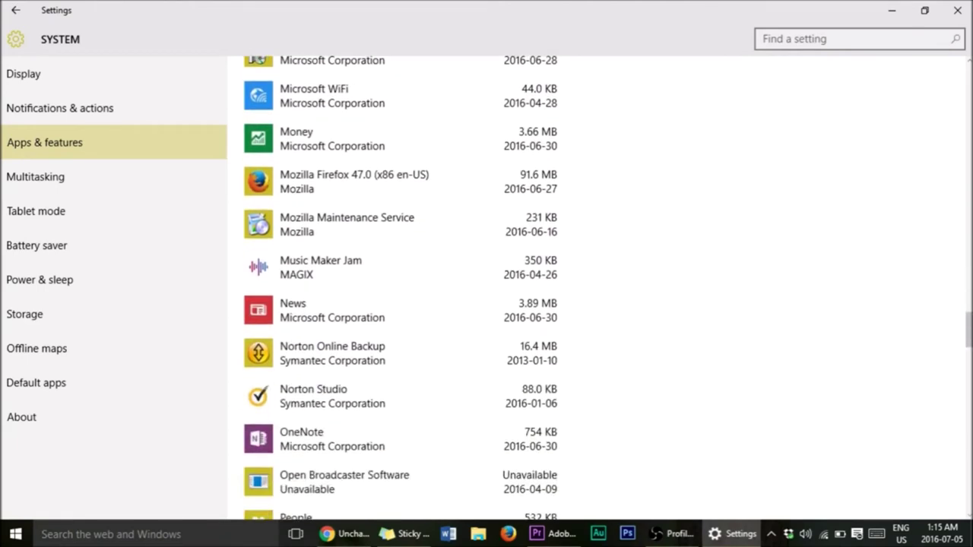
scroll(596, 301, down, 6)
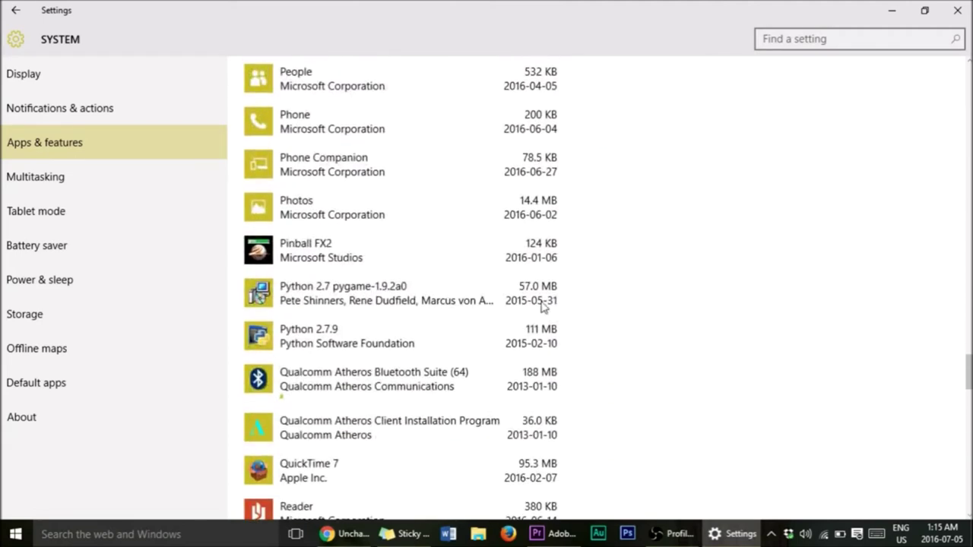
click(417, 257)
click(527, 254)
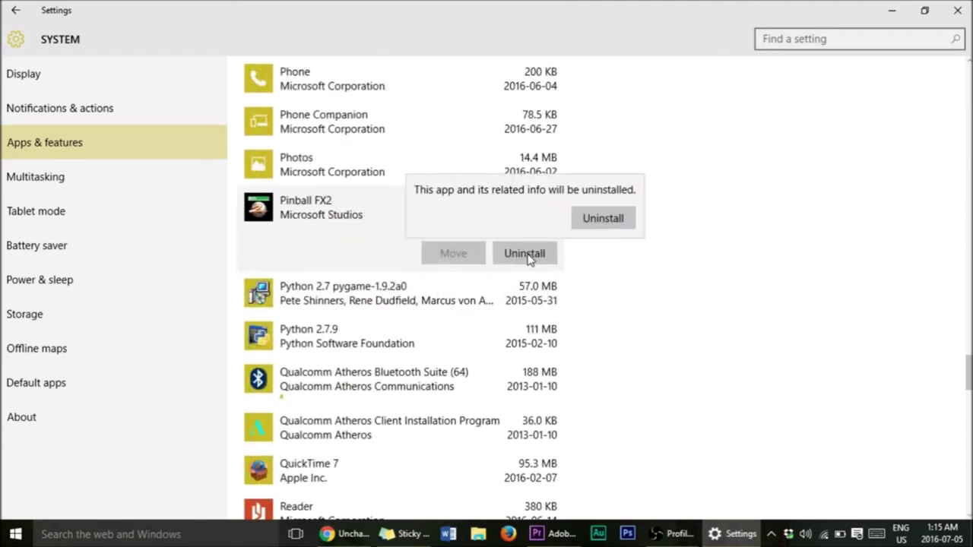
click(592, 222)
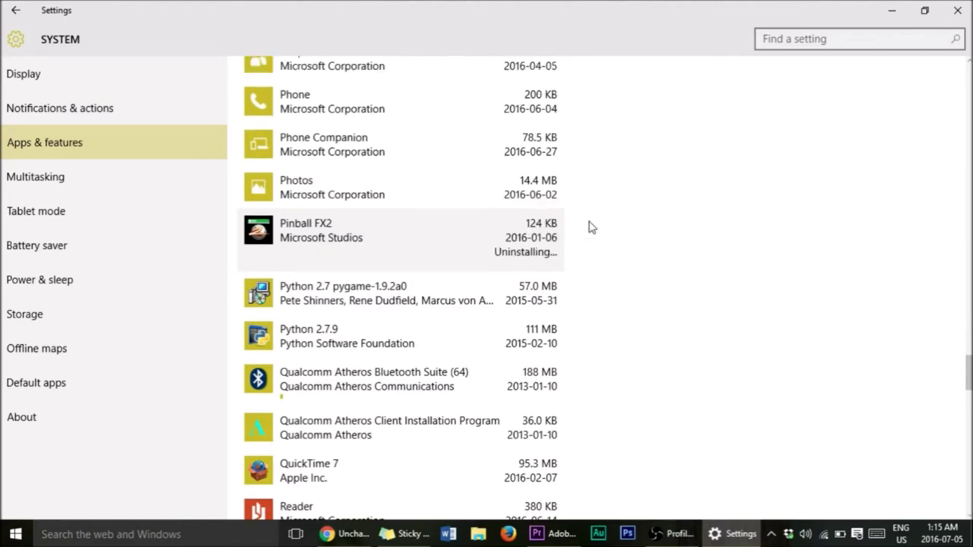
scroll(562, 225, down, 4)
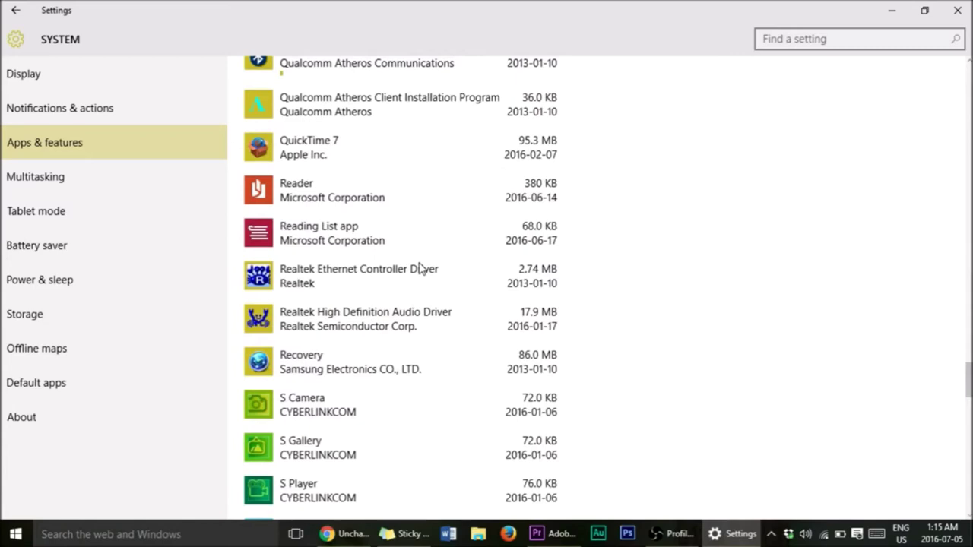
Step: Browse the Multitasking and Tablet mode pages, ending on Battery saver
click(176, 184)
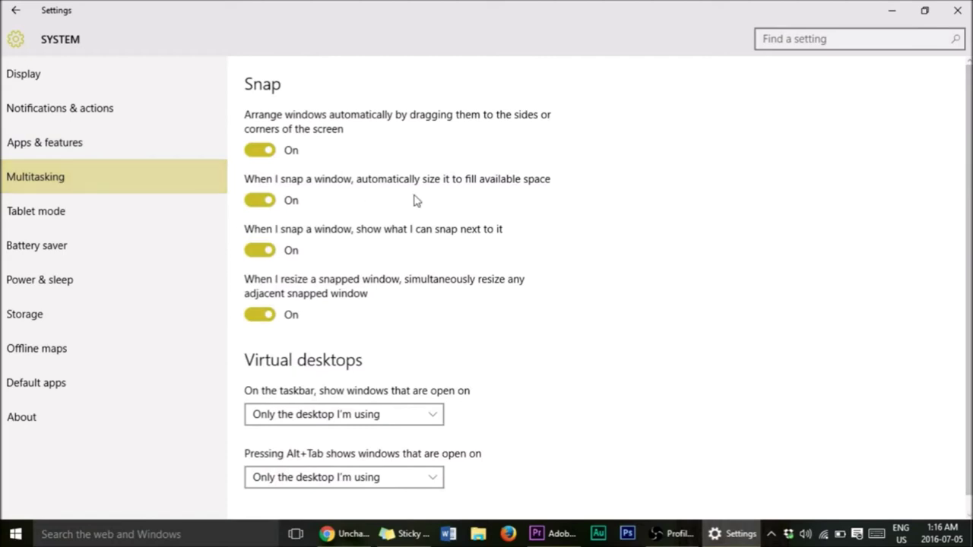
scroll(523, 263, down, 1)
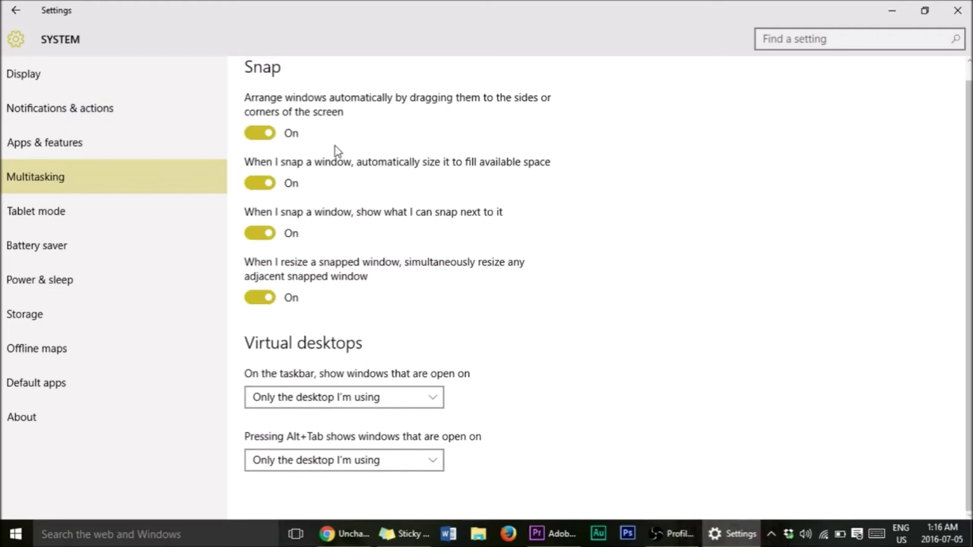
click(154, 210)
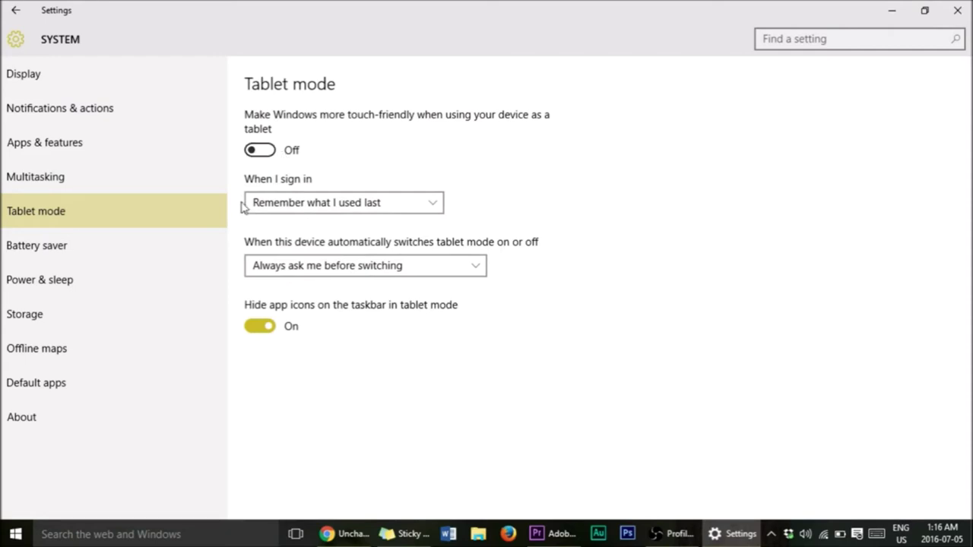
click(177, 246)
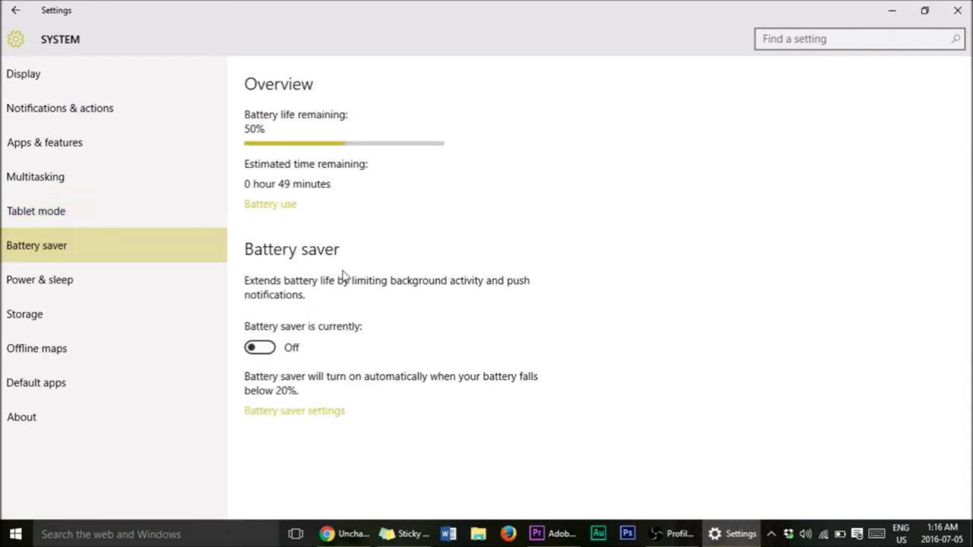
Step: Switch battery saver on and go to the Power & sleep page
click(269, 350)
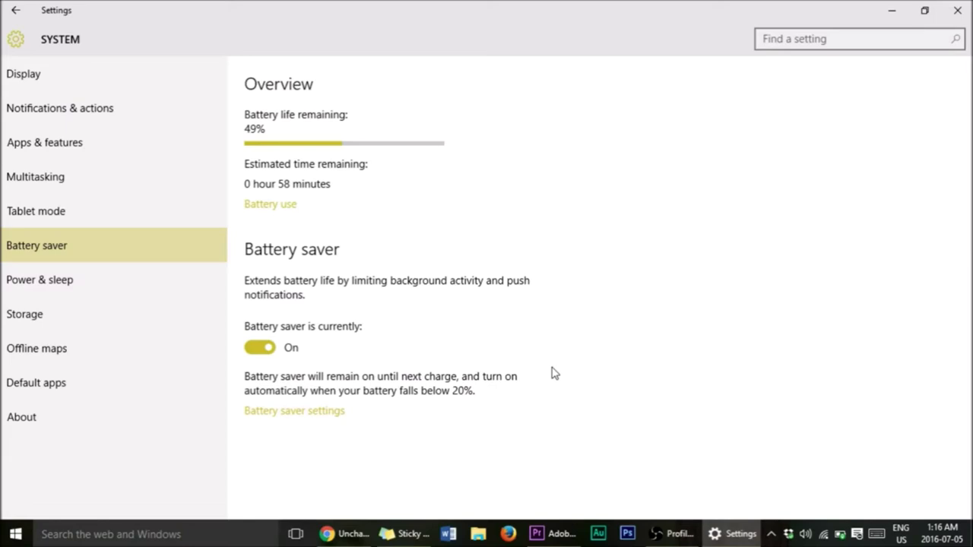
click(81, 288)
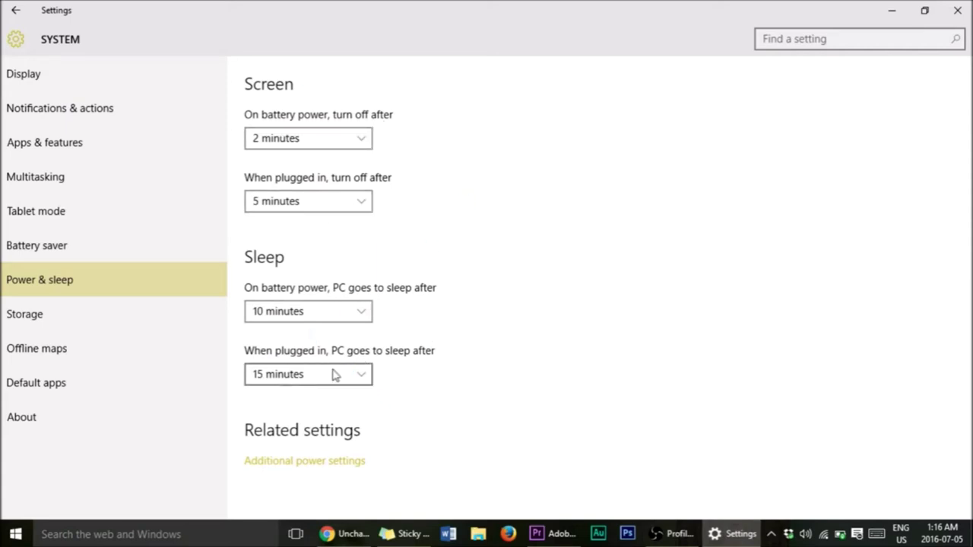
Step: Review Storage (295 GB of 931 GB used) and its save locations, all Computer (C:)
click(123, 332)
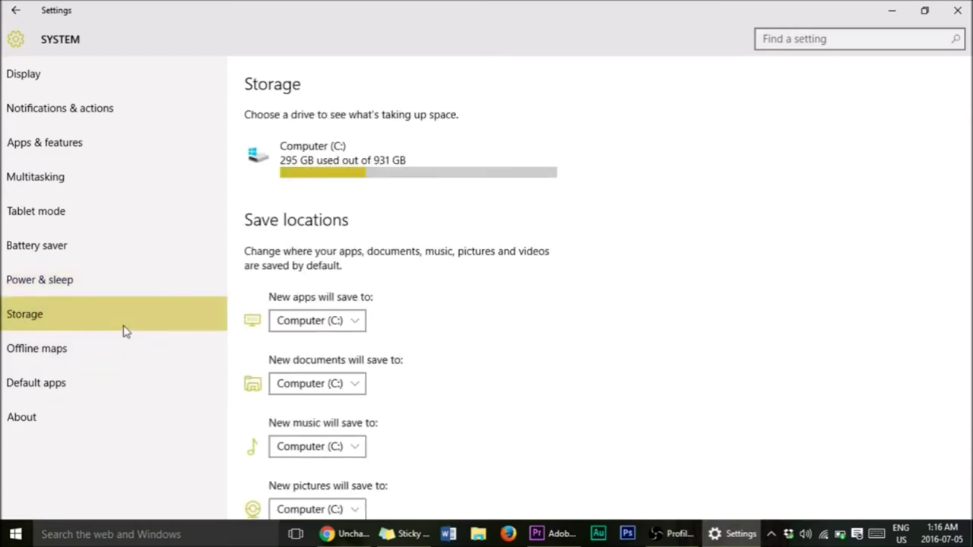
scroll(336, 189, down, 2)
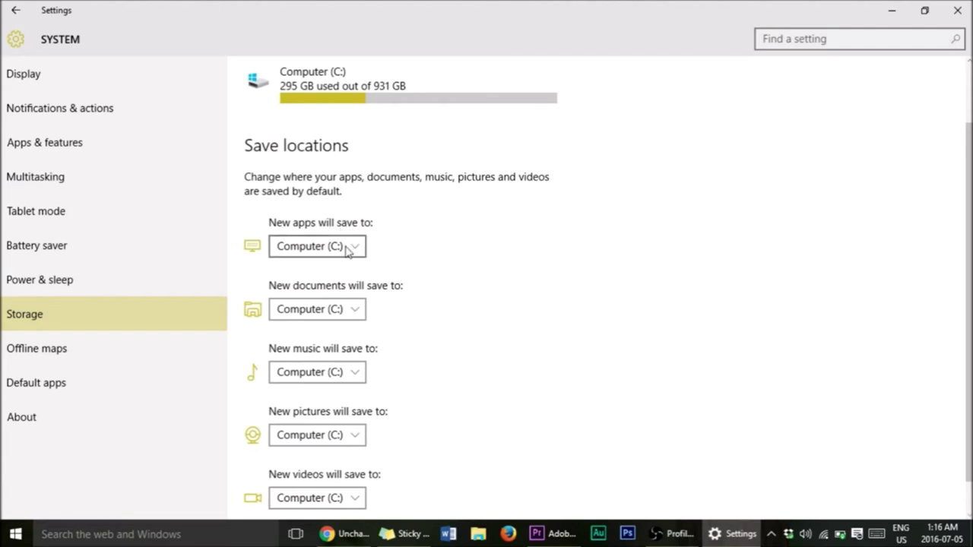
scroll(395, 289, up, 1)
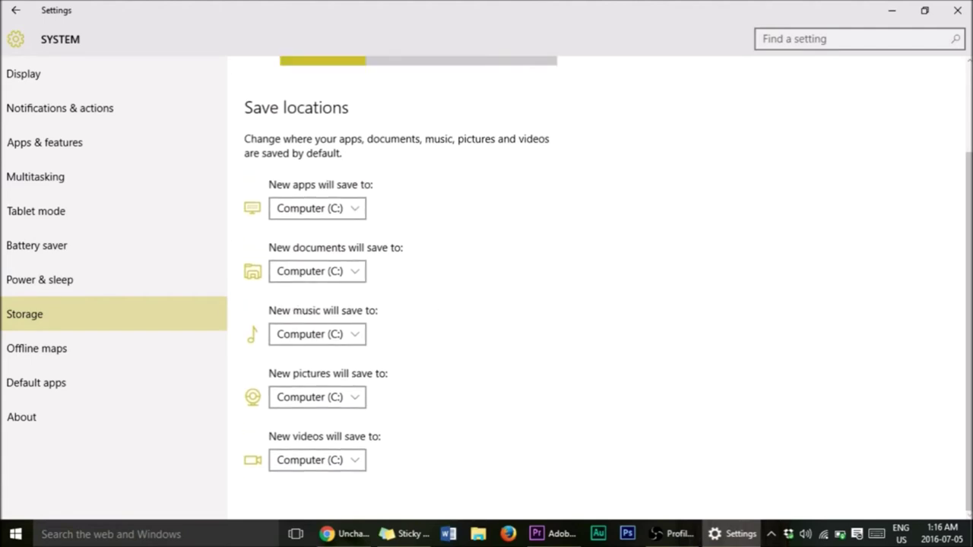
scroll(600, 293, up, 3)
scroll(600, 293, down, 1)
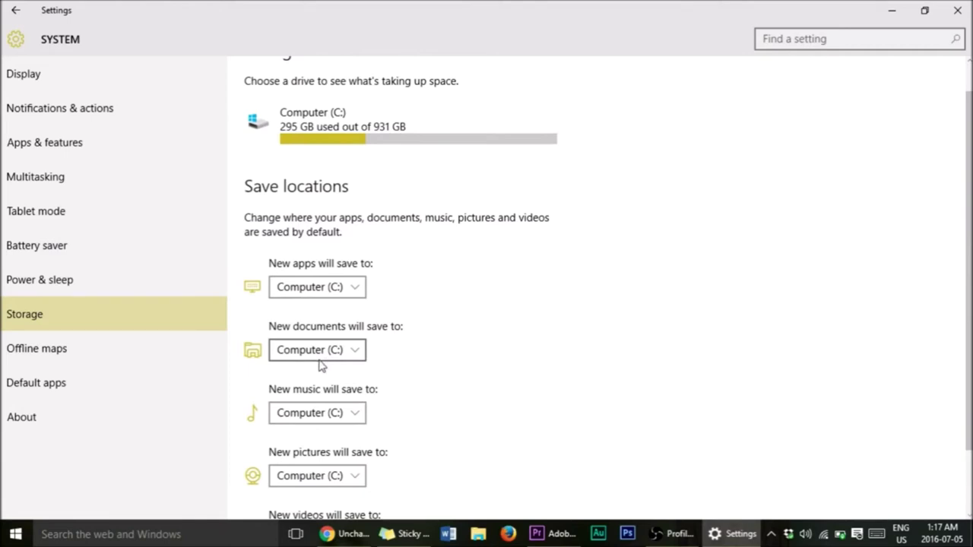
scroll(319, 363, down, 2)
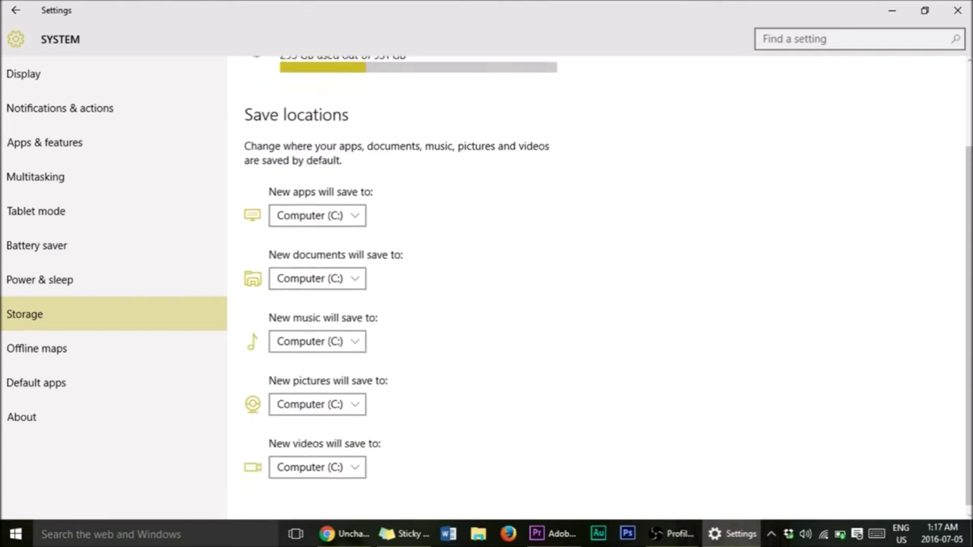
click(360, 348)
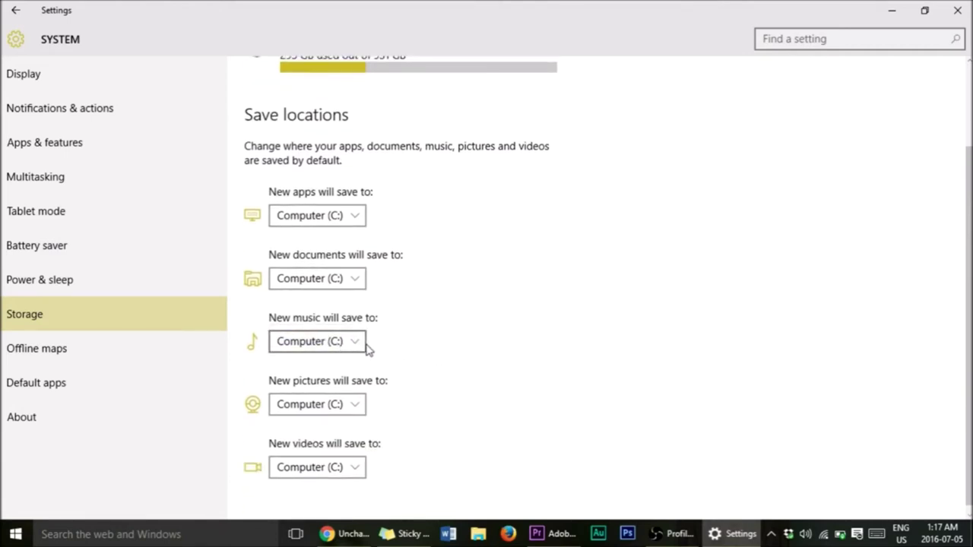
Step: Turn off 'Automatically update maps' on the Offline maps page
click(161, 348)
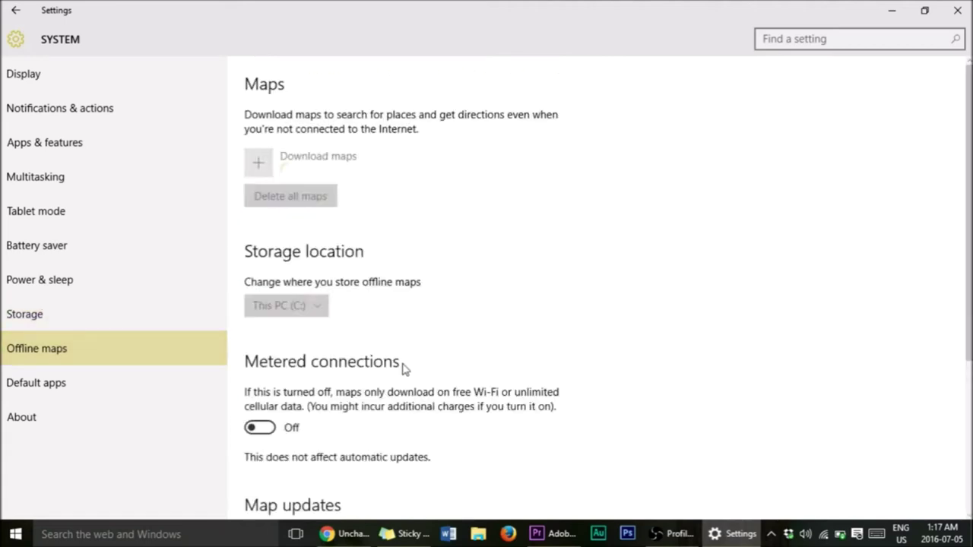
scroll(341, 372, down, 3)
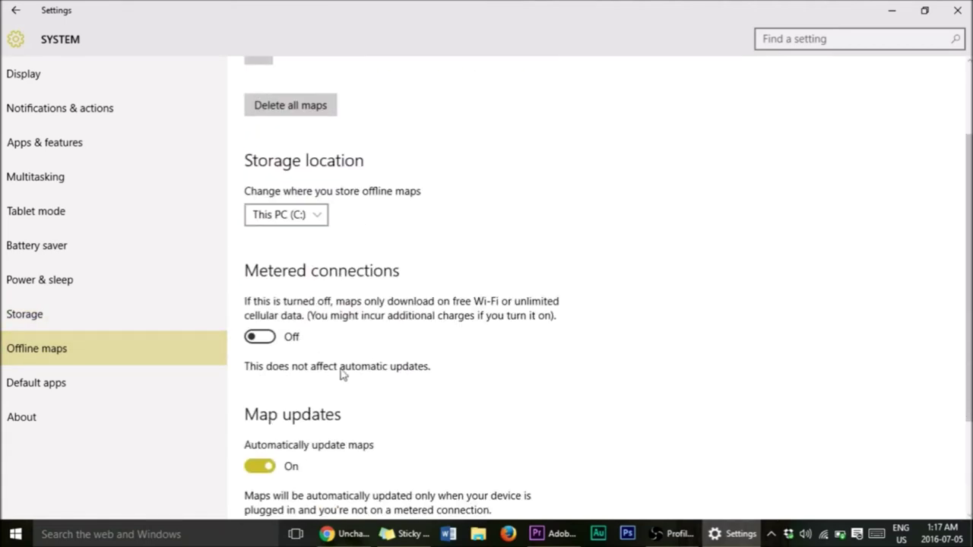
scroll(450, 434, down, 3)
click(294, 346)
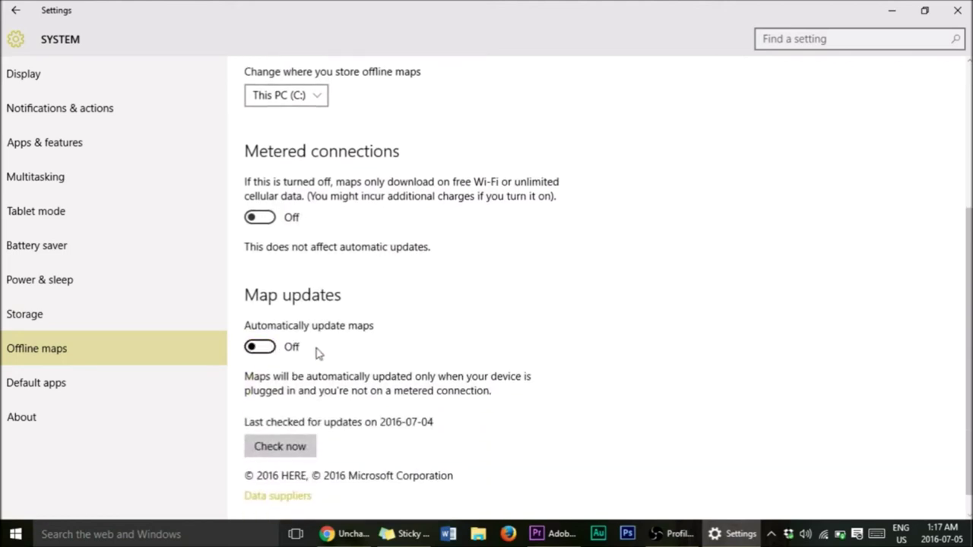
scroll(386, 355, down, 1)
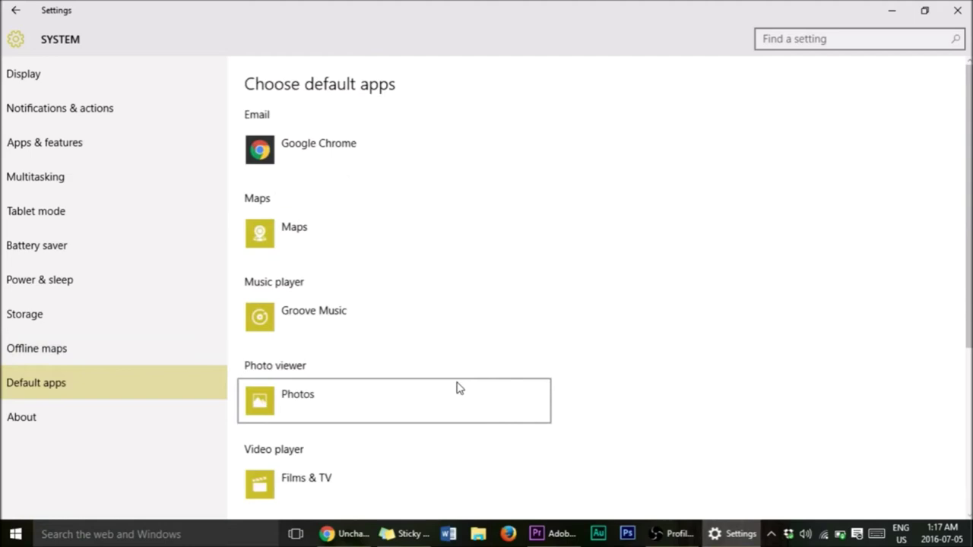
Step: View the About page (Windows 10 Home 1511, Core i5, 8.00 GB RAM) and close Settings
scroll(547, 262, down, 6)
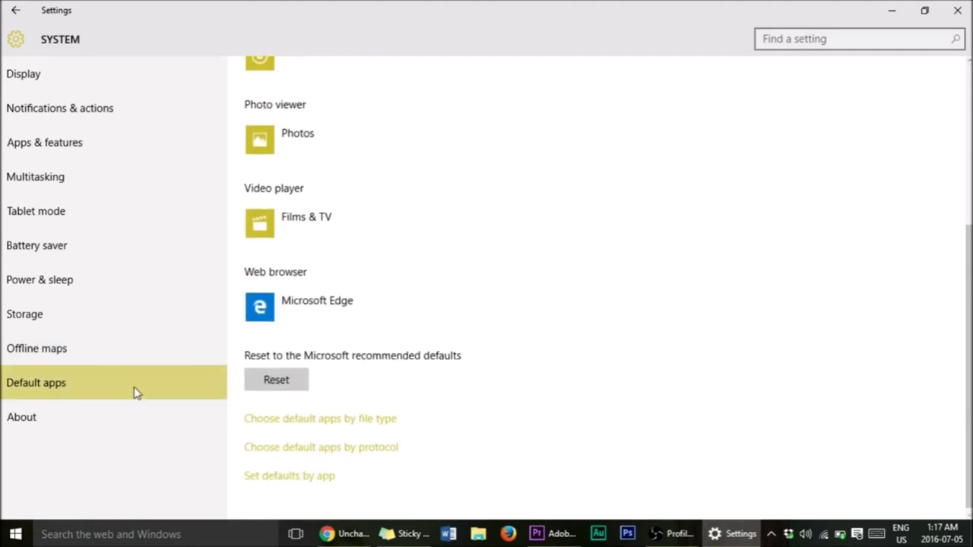
click(115, 413)
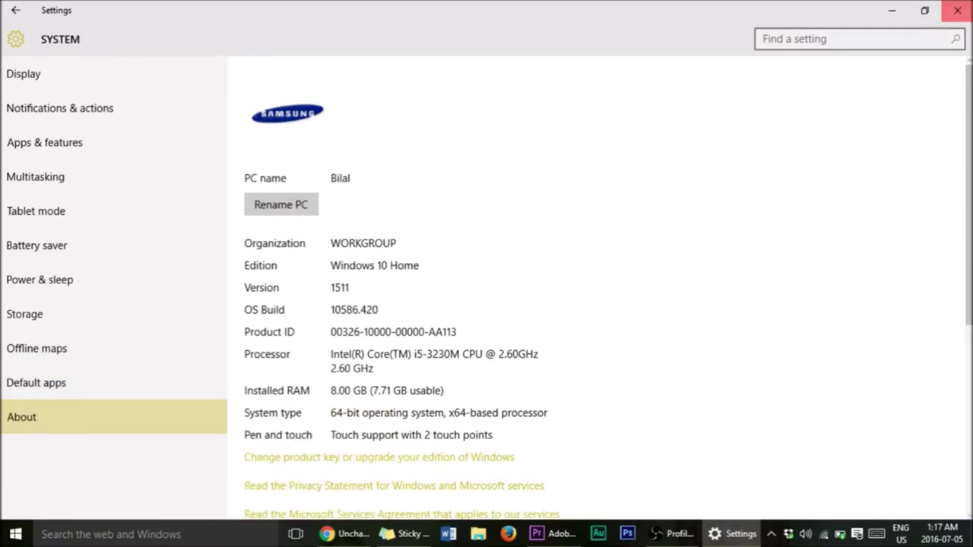
click(957, 10)
Step: Search for 'services' and launch the Services desktop app
click(114, 534)
text(services)
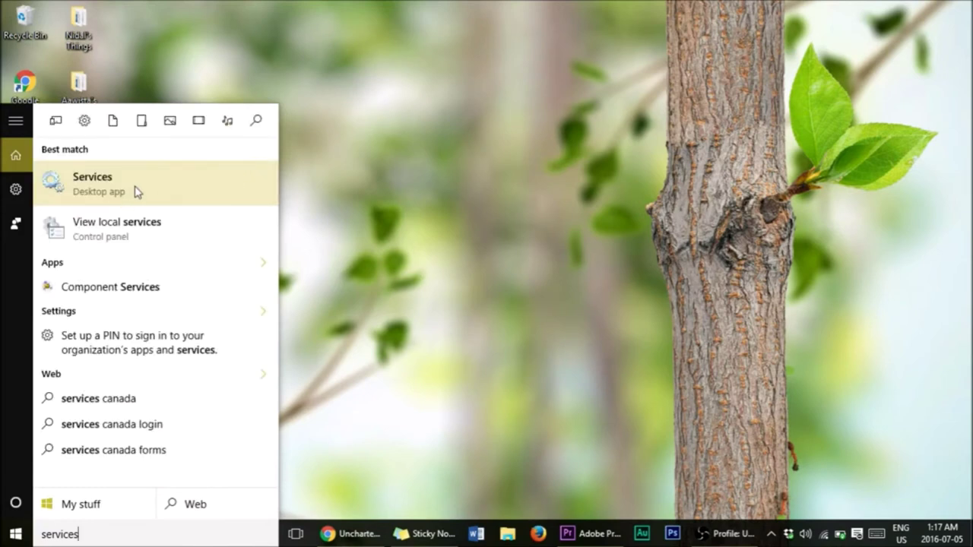
click(135, 191)
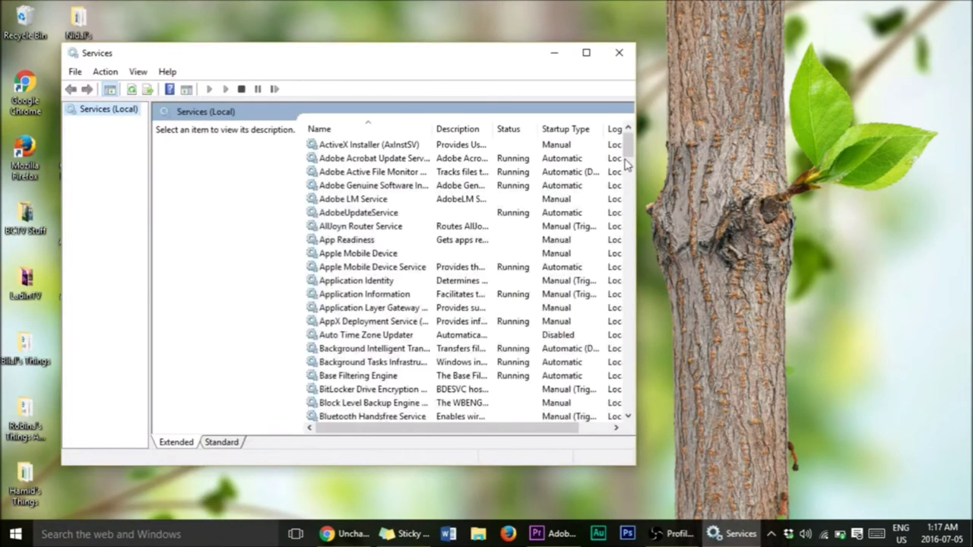
scroll(628, 163, down, 3)
drag(628, 163, 643, 408)
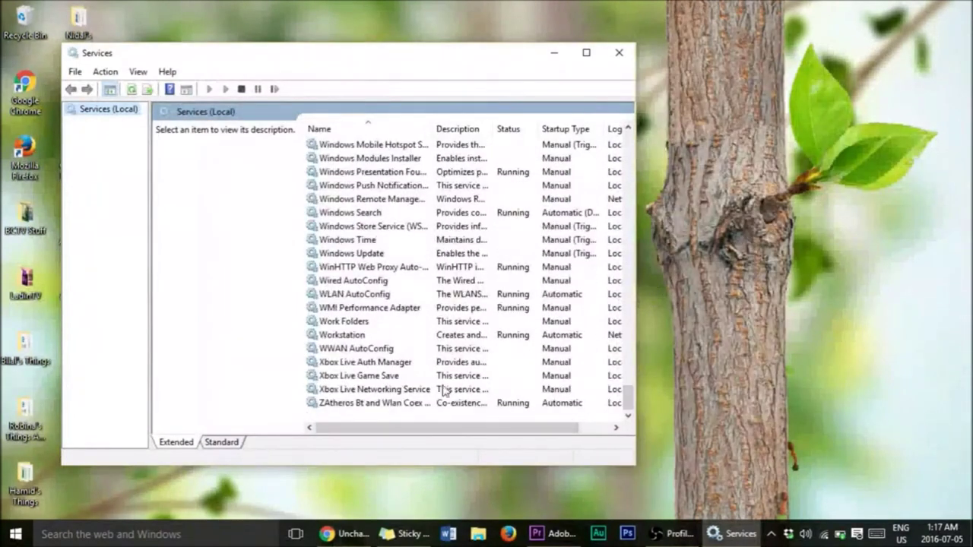
right_click(391, 363)
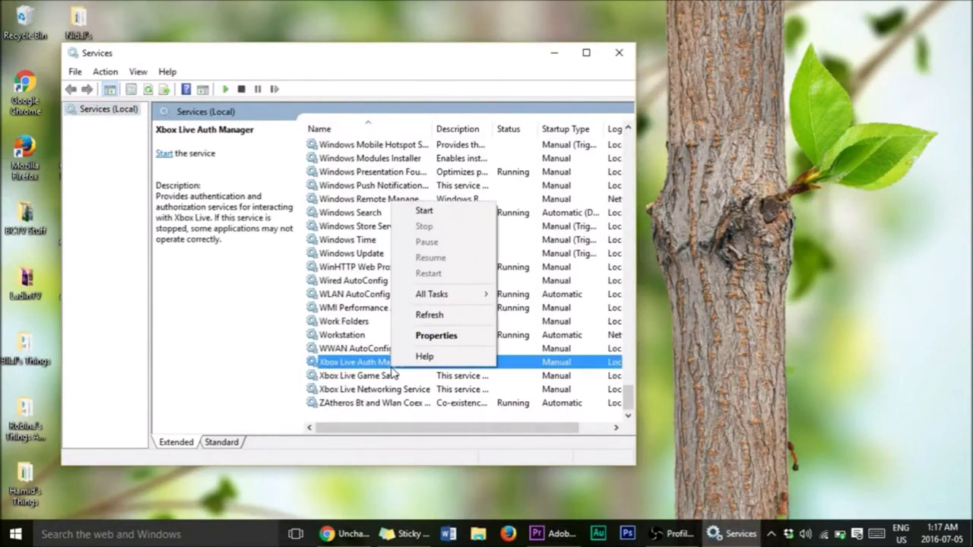
click(437, 339)
click(331, 248)
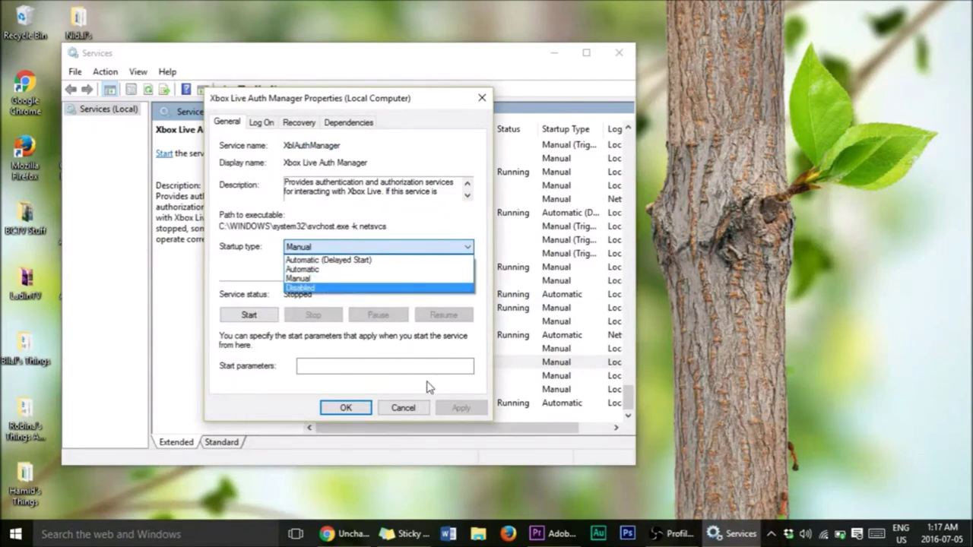
click(428, 409)
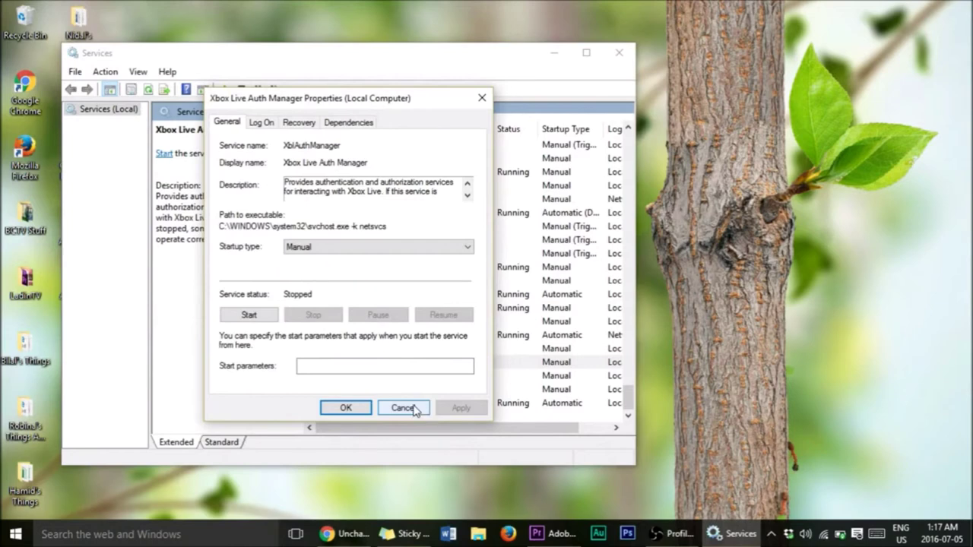
click(414, 409)
drag(632, 409, 619, 182)
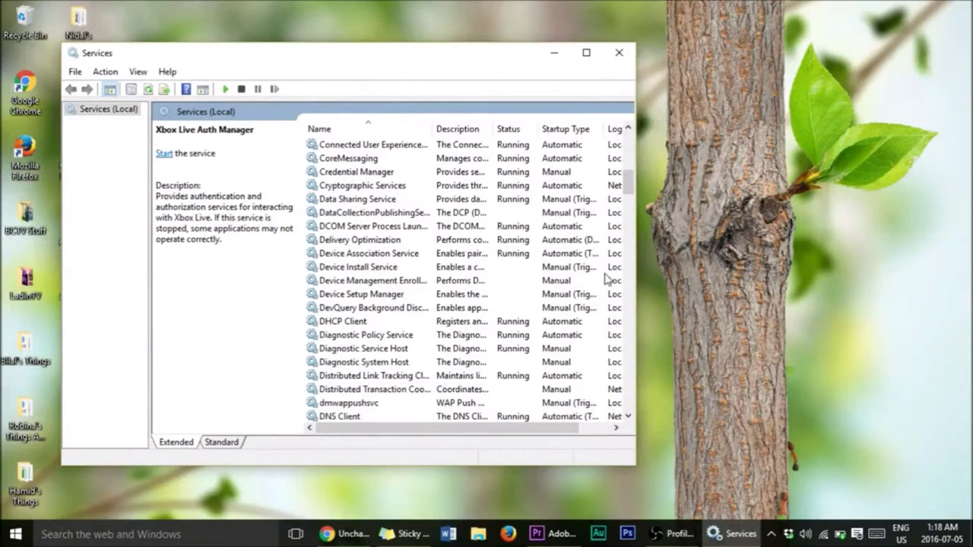
drag(627, 193, 627, 202)
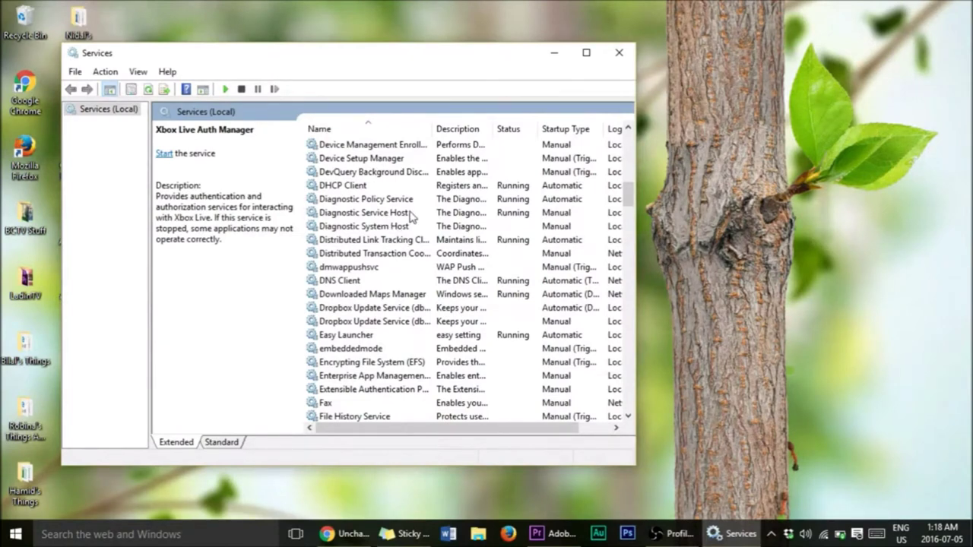
Step: Set Diagnostic System Host's startup type to Disabled, apply it, and close Services
right_click(392, 230)
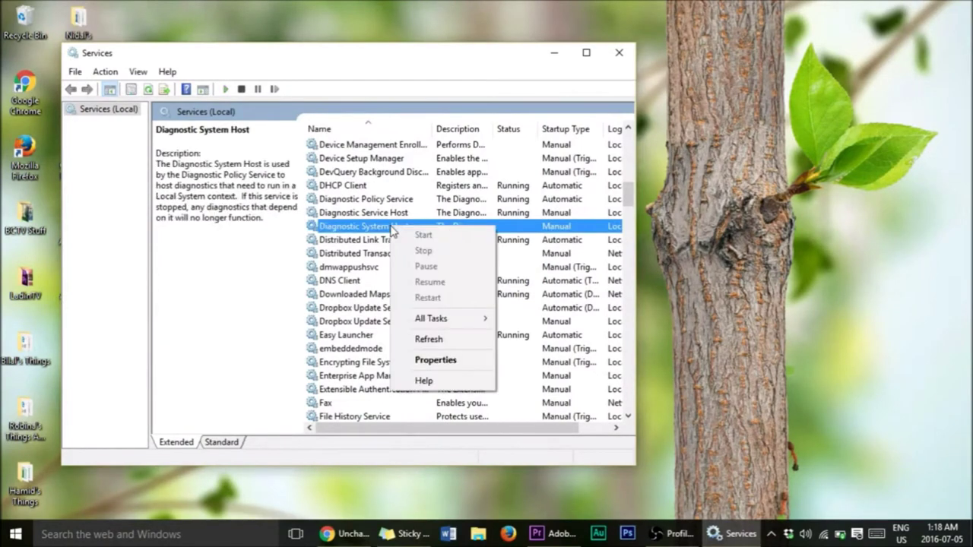
click(470, 362)
click(388, 248)
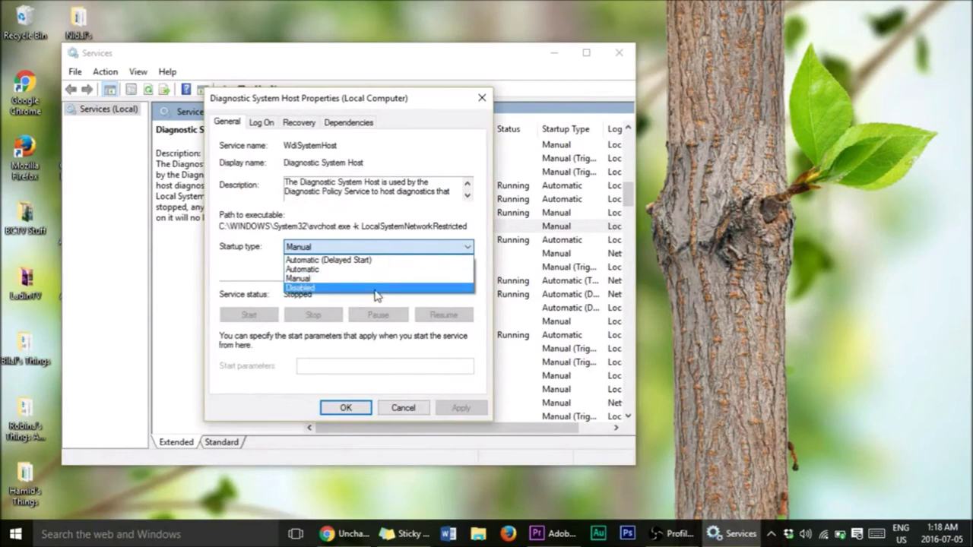
click(374, 288)
click(461, 407)
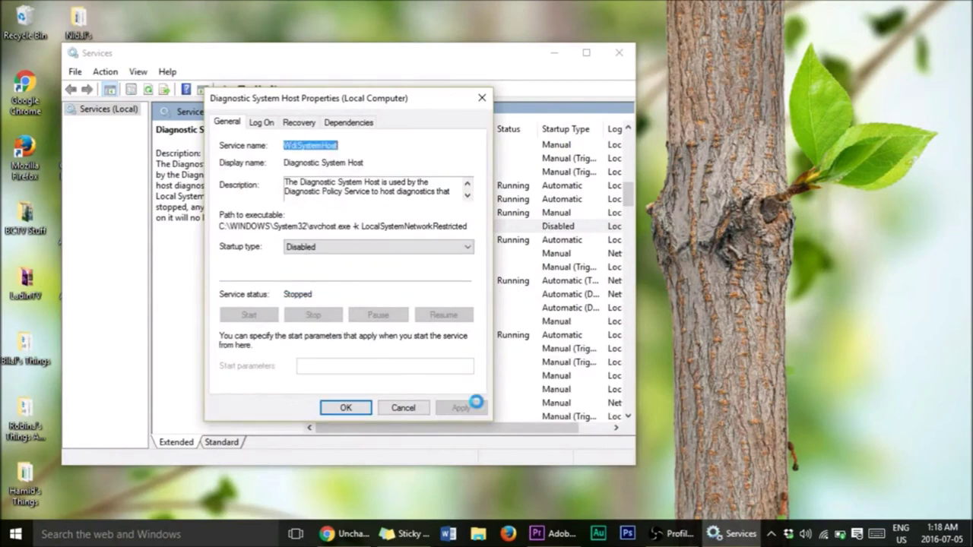
click(346, 408)
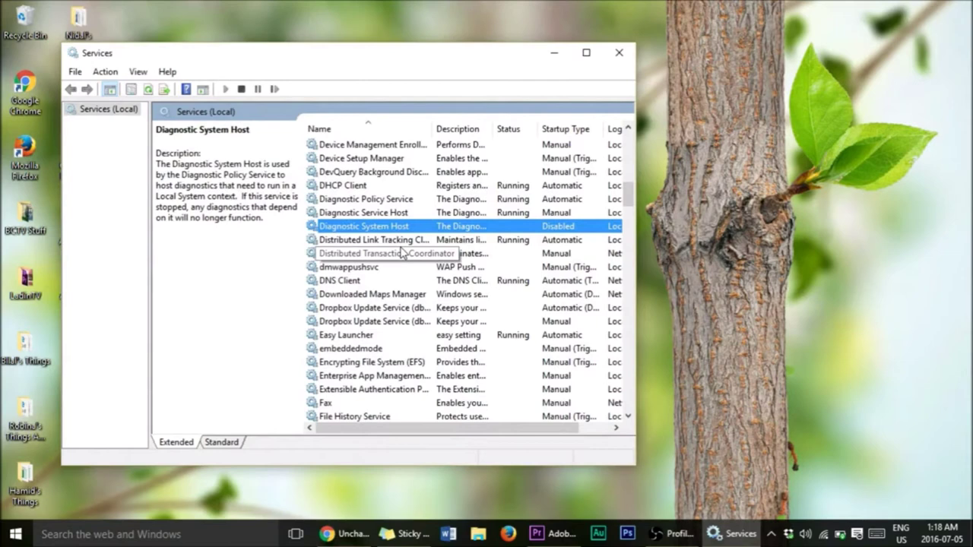
click(620, 55)
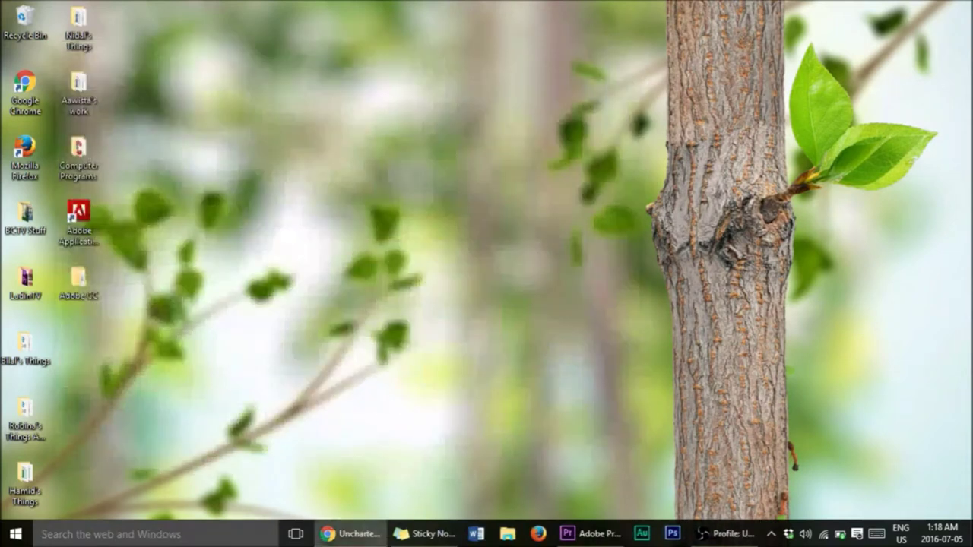
Step: Search for 'privacy' and launch Privacy settings from the results
click(123, 543)
text(privacy)
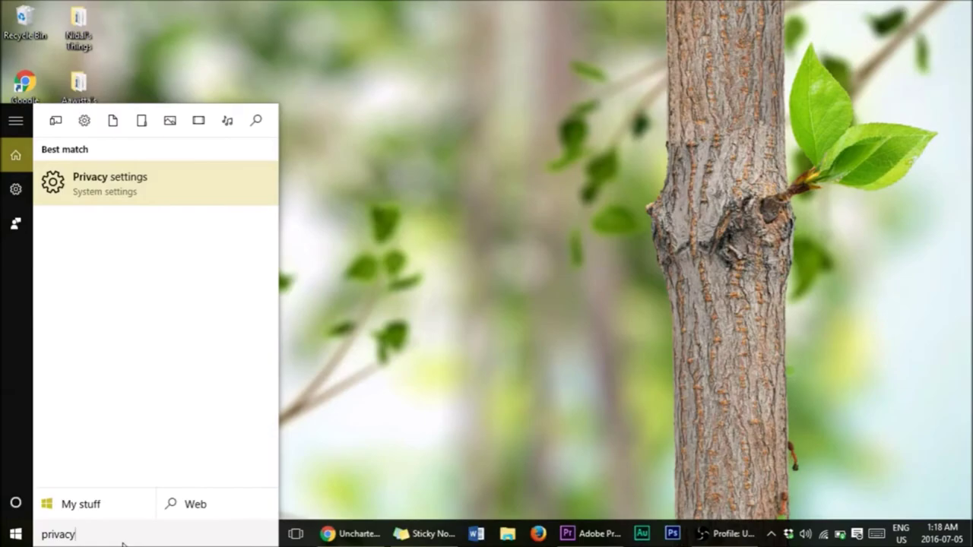
key(Return)
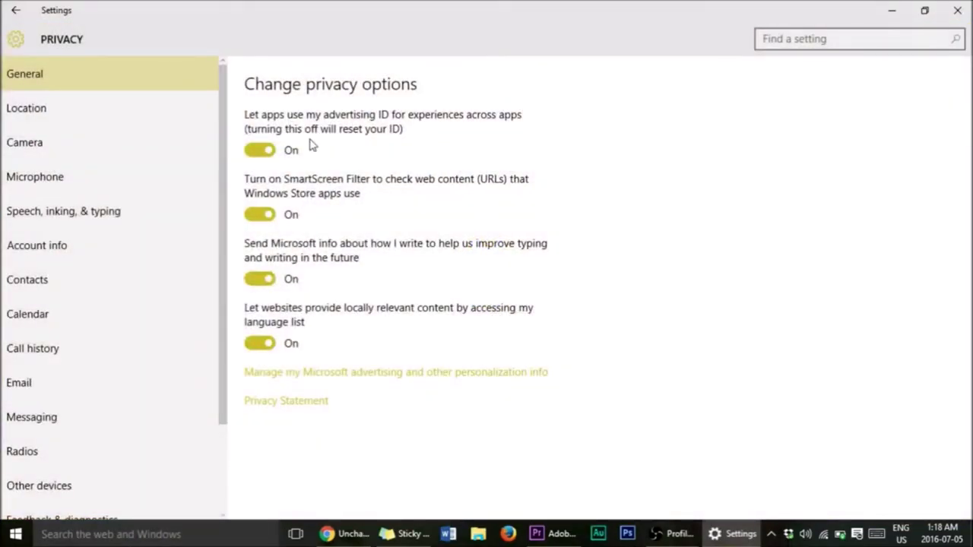
Step: Turn the advertising ID off, leave SmartScreen on, and show the Location privacy page
click(262, 150)
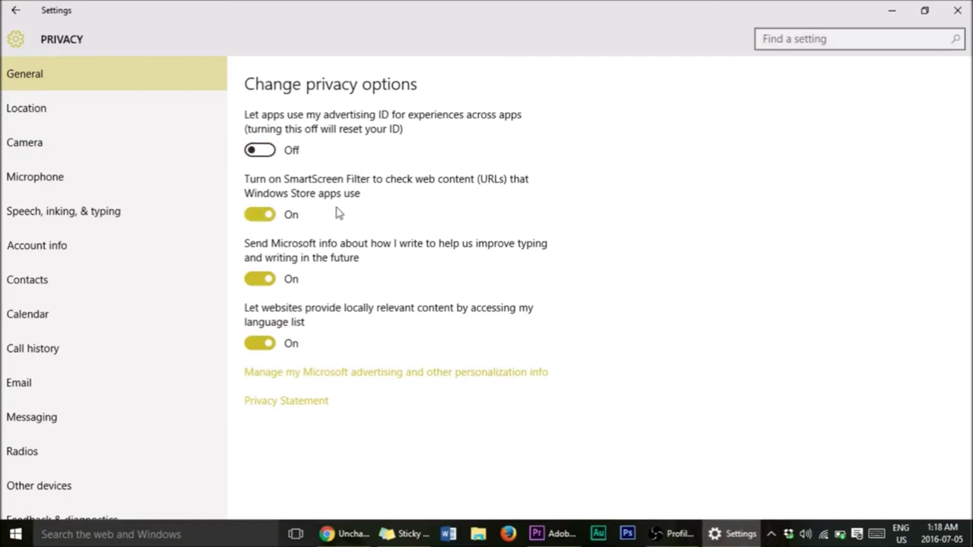
click(261, 214)
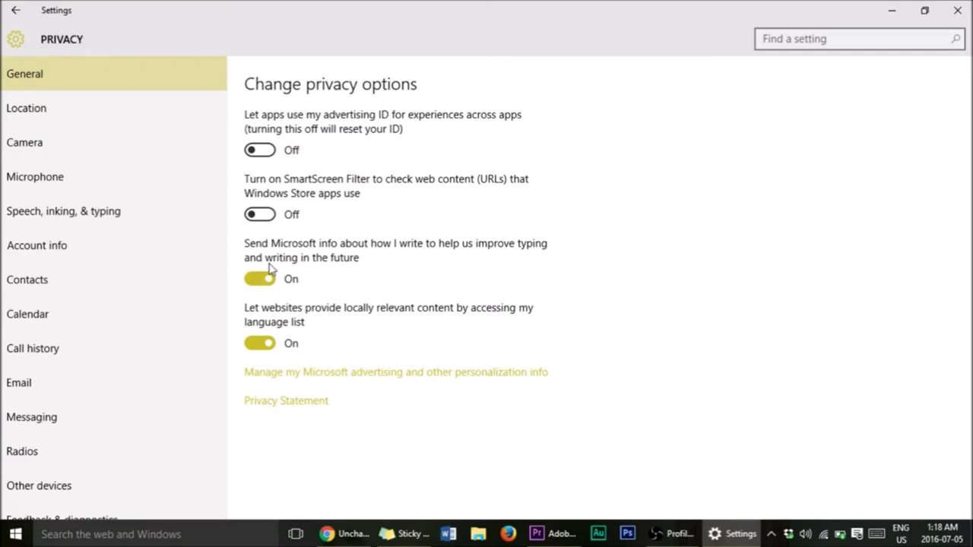
click(263, 215)
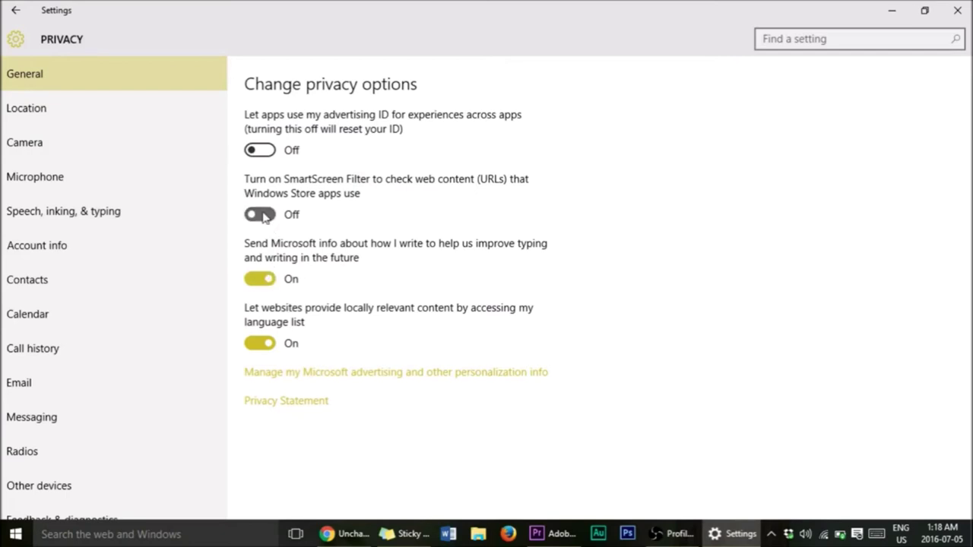
click(266, 215)
click(84, 103)
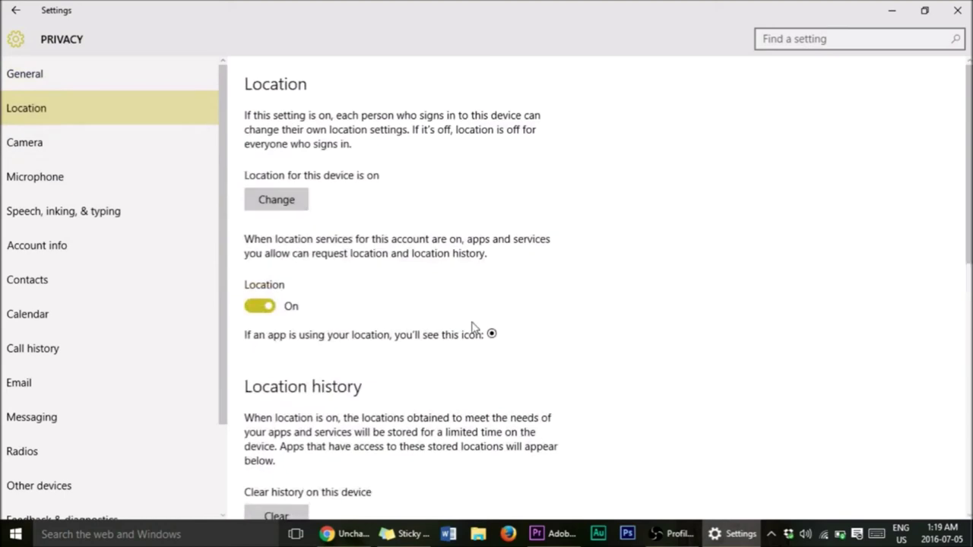
Step: Turn off location for this account
click(259, 306)
scroll(363, 376, down, 3)
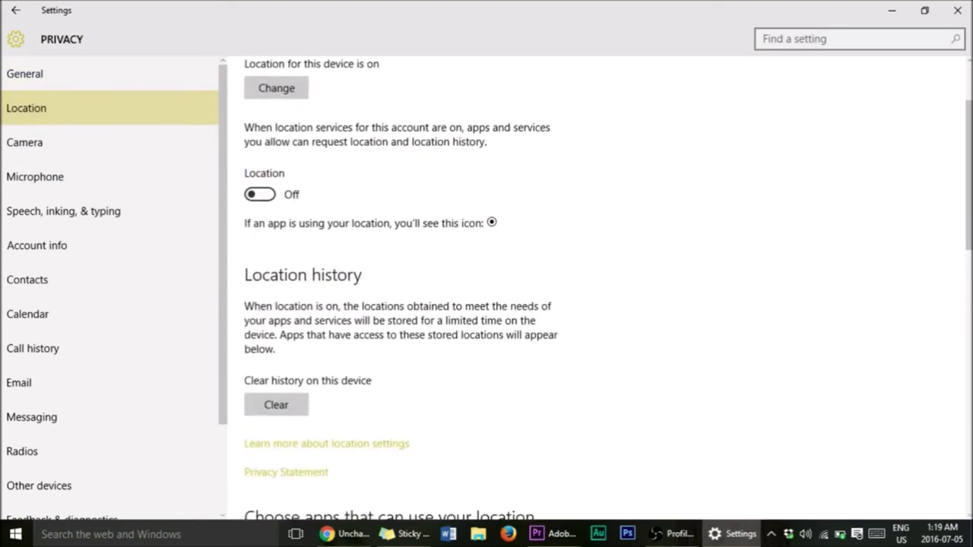
scroll(595, 281, down, 10)
scroll(743, 154, down, 10)
scroll(743, 153, up, 2)
scroll(562, 218, up, 4)
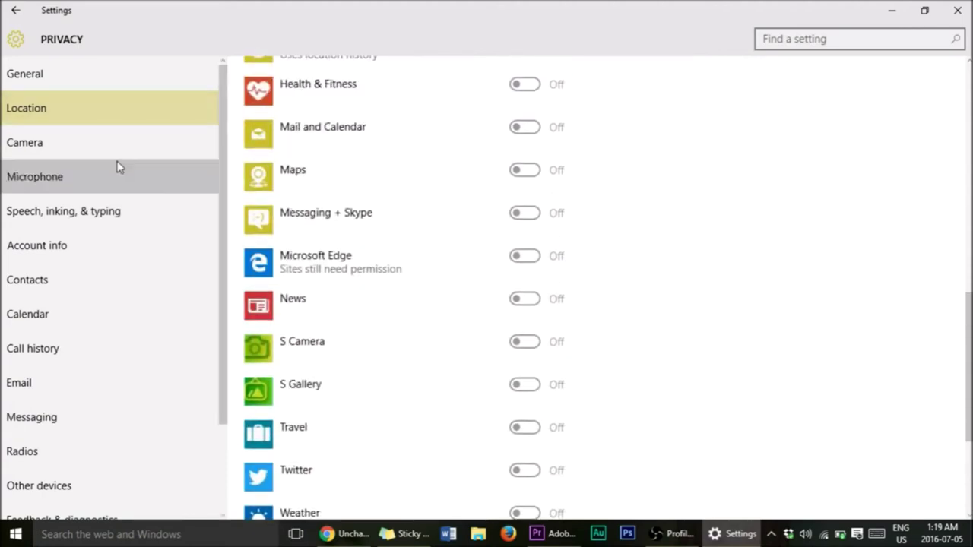
Step: Turn off app access to the camera and the microphone
click(116, 168)
click(114, 151)
click(263, 143)
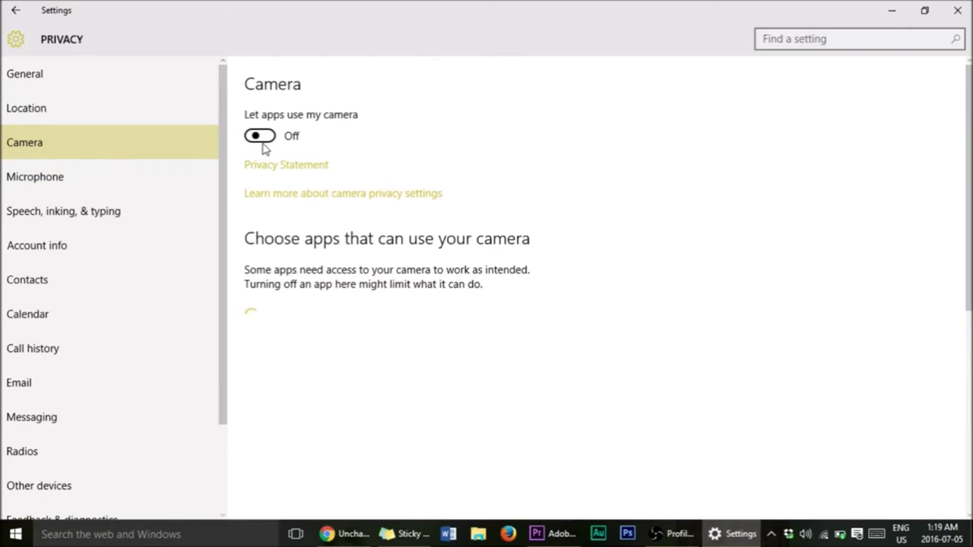
click(111, 181)
click(257, 146)
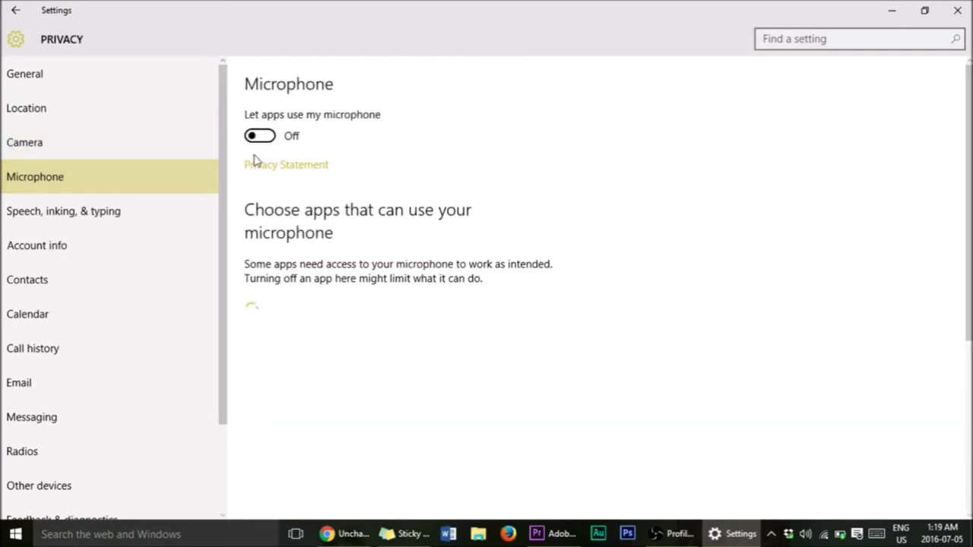
Step: Turn off calendar access for apps and review the Call History privacy page
click(166, 205)
click(147, 252)
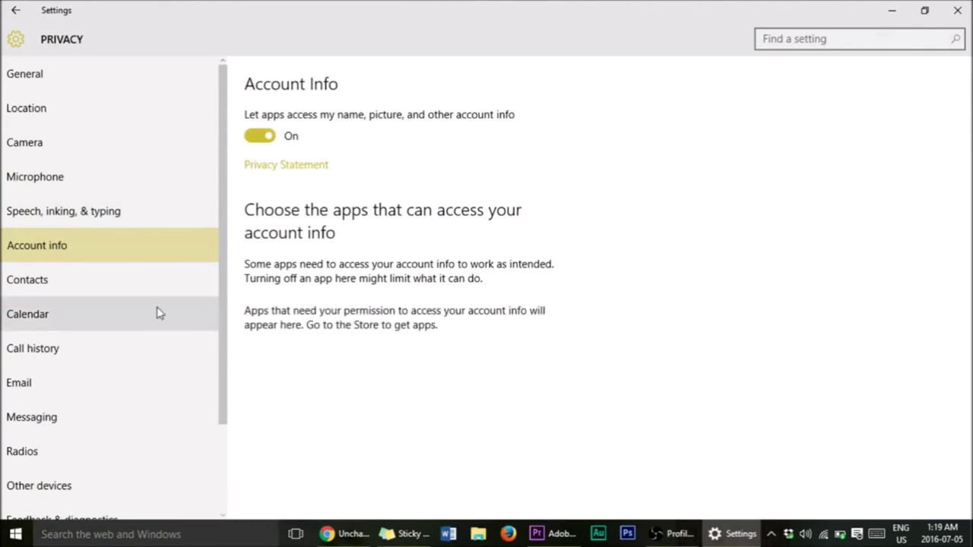
click(152, 289)
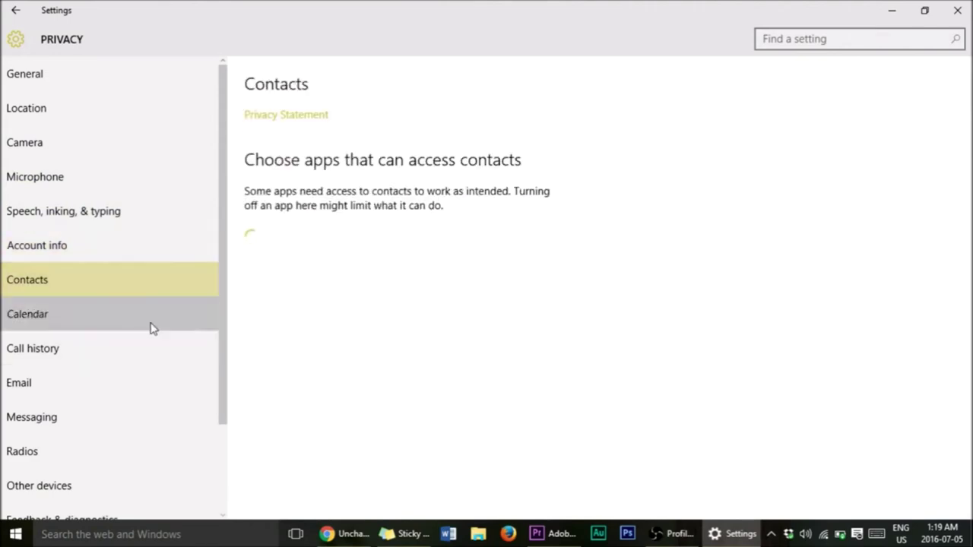
click(151, 325)
click(262, 143)
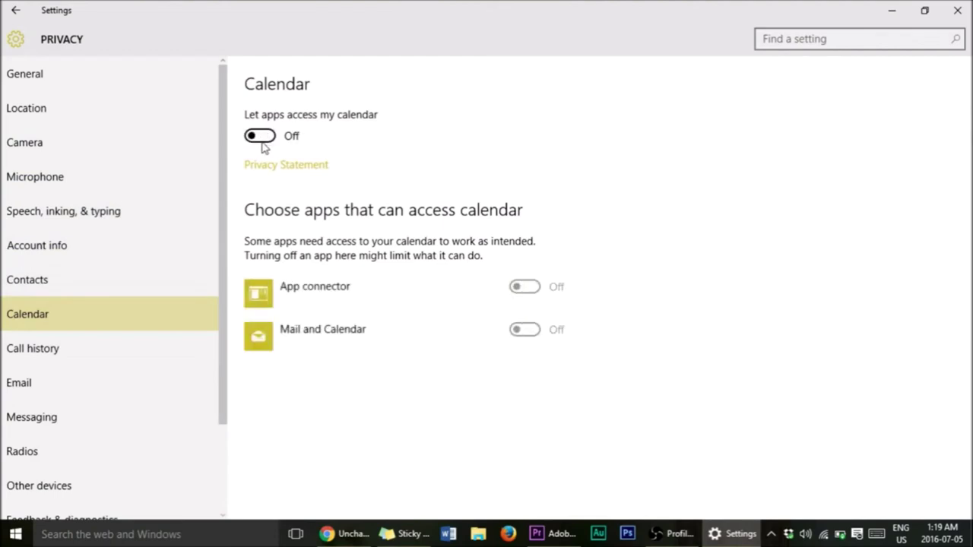
scroll(175, 304, down, 2)
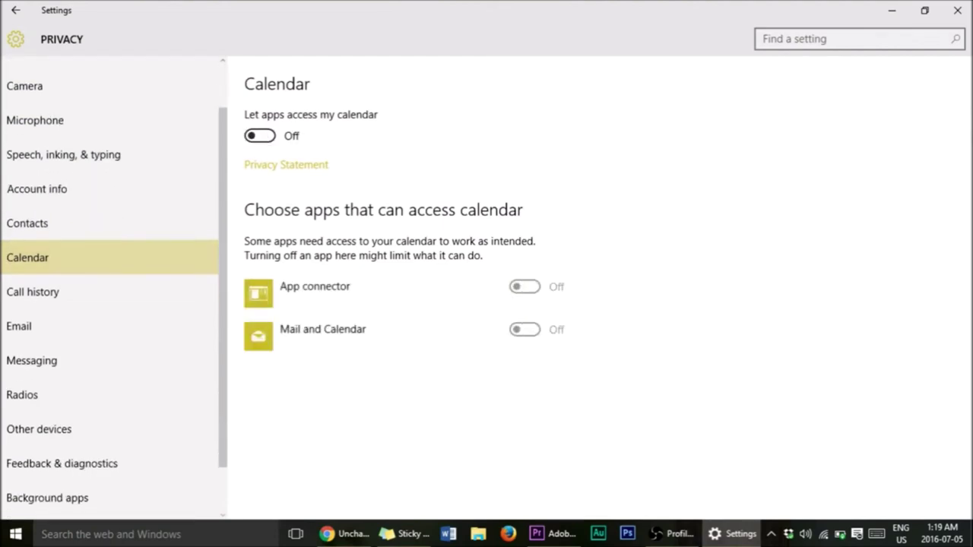
click(102, 315)
click(100, 297)
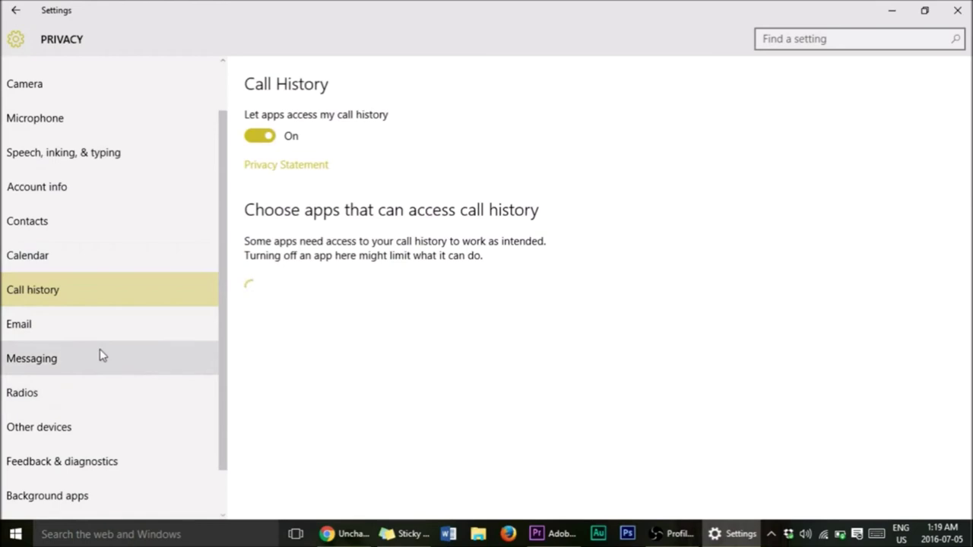
scroll(96, 370, down, 2)
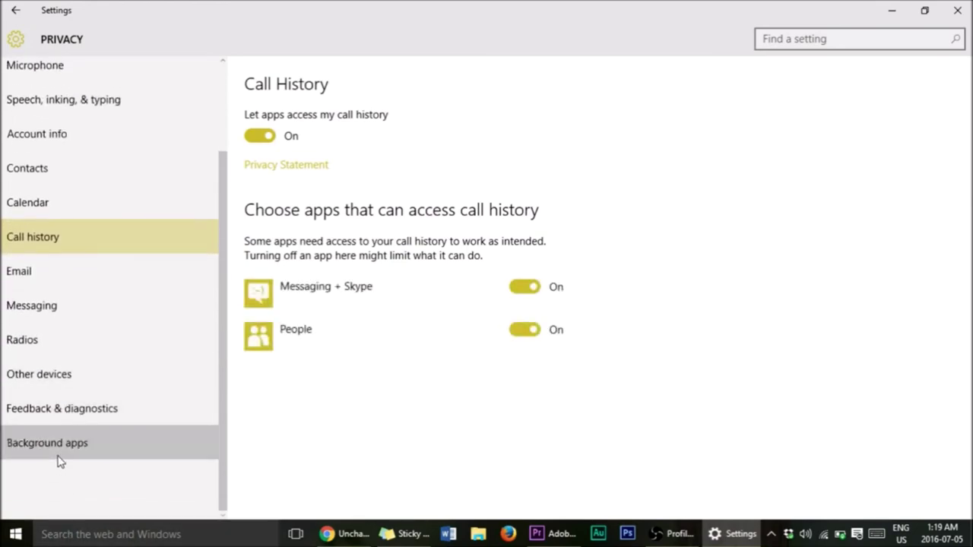
Step: In Background apps, stop Adera, Microsoft Edge and Norton Studio running in the background
click(141, 459)
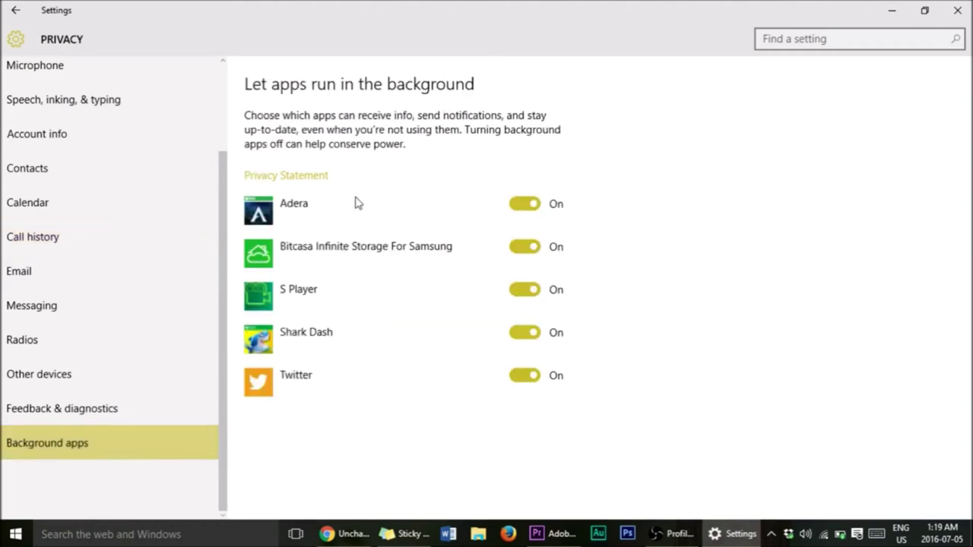
click(525, 211)
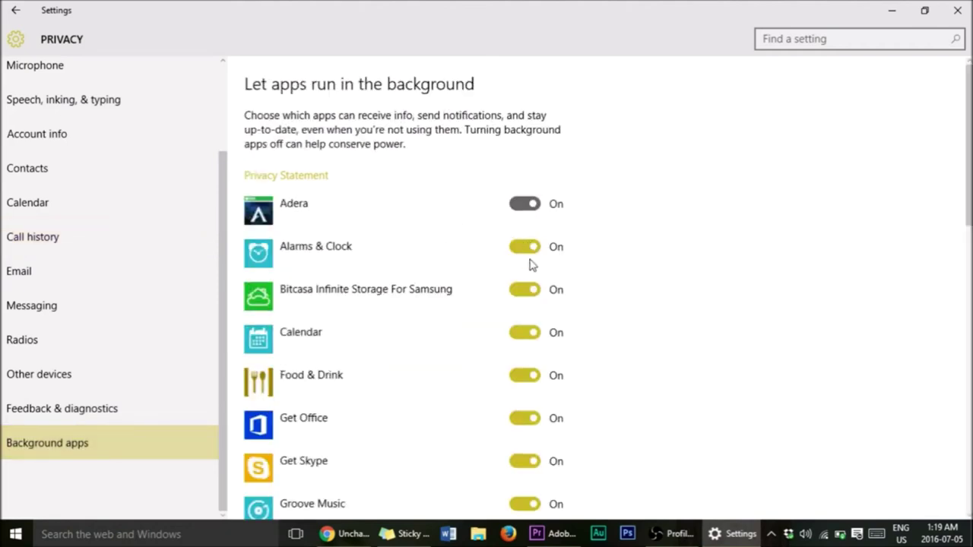
scroll(541, 285, down, 8)
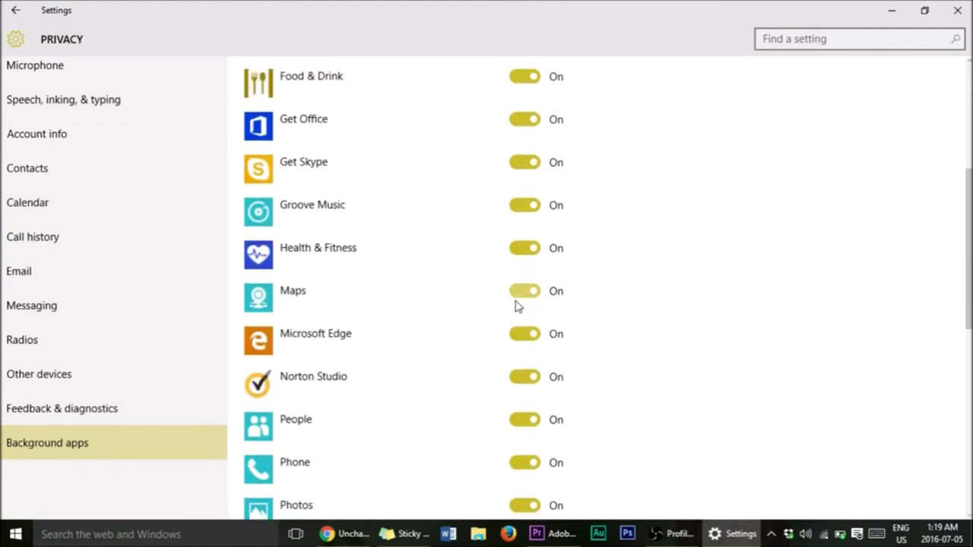
click(530, 337)
scroll(395, 393, down, 5)
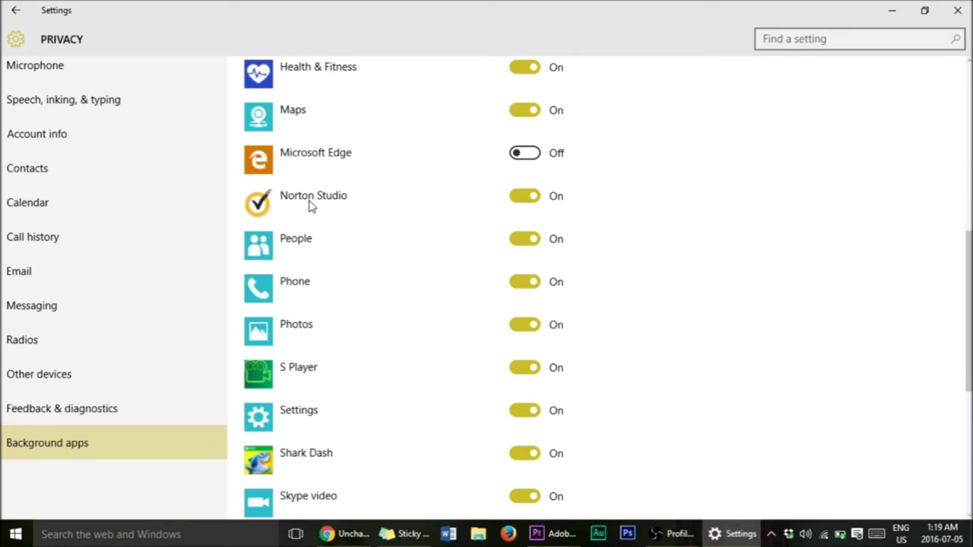
click(530, 199)
Step: Stop Twitter and Shark Dash running in the background, then close Settings
scroll(603, 335, down, 5)
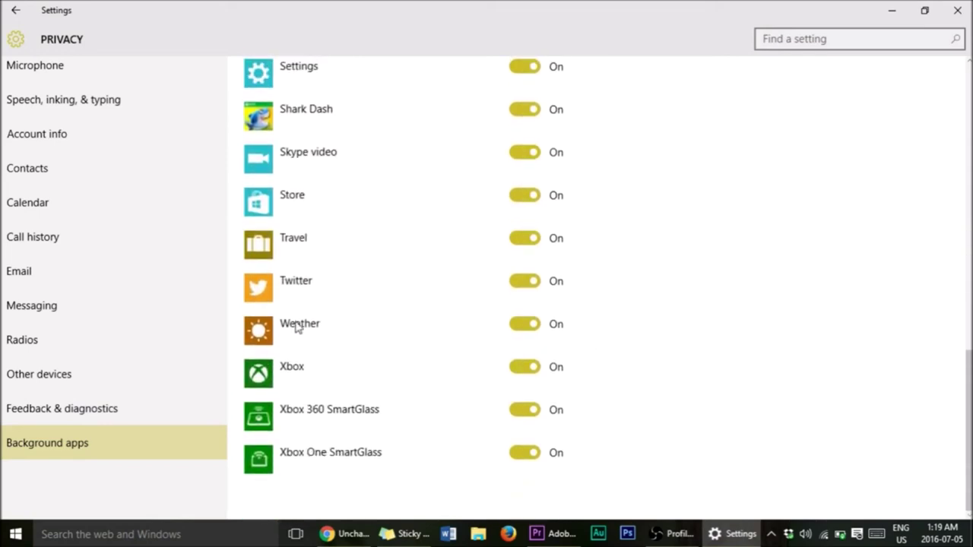
click(521, 282)
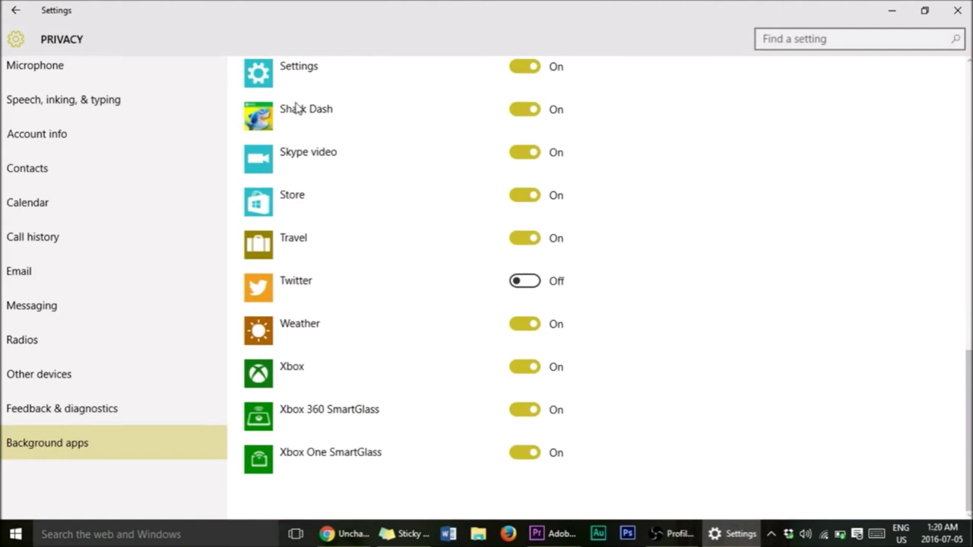
click(529, 113)
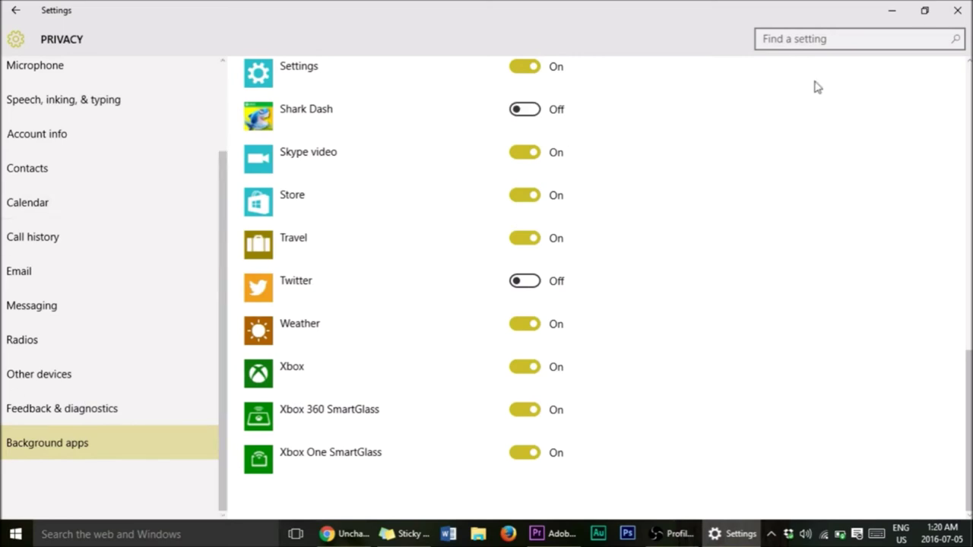
click(957, 9)
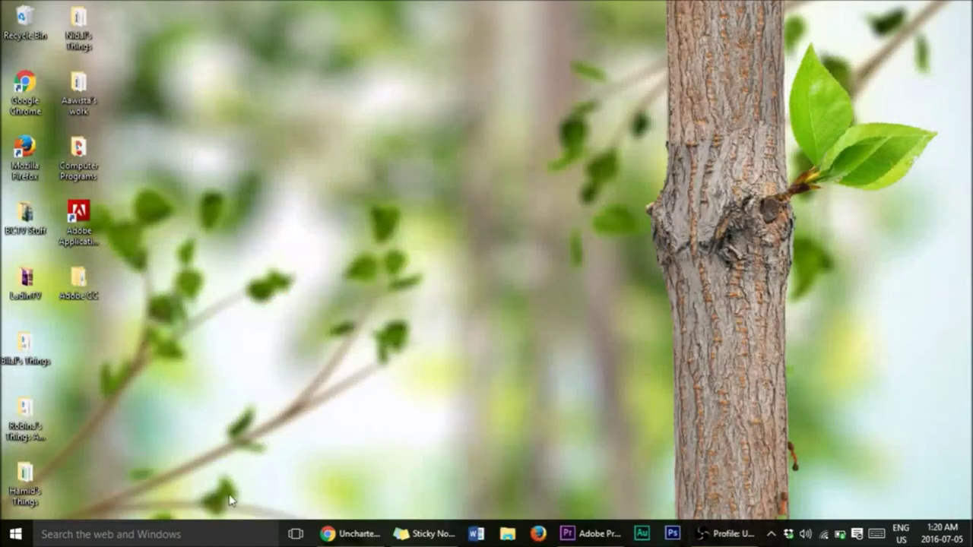
Step: Open System Configuration via a 'system co' search, close it, then search for 'system'
click(141, 534)
text(system co)
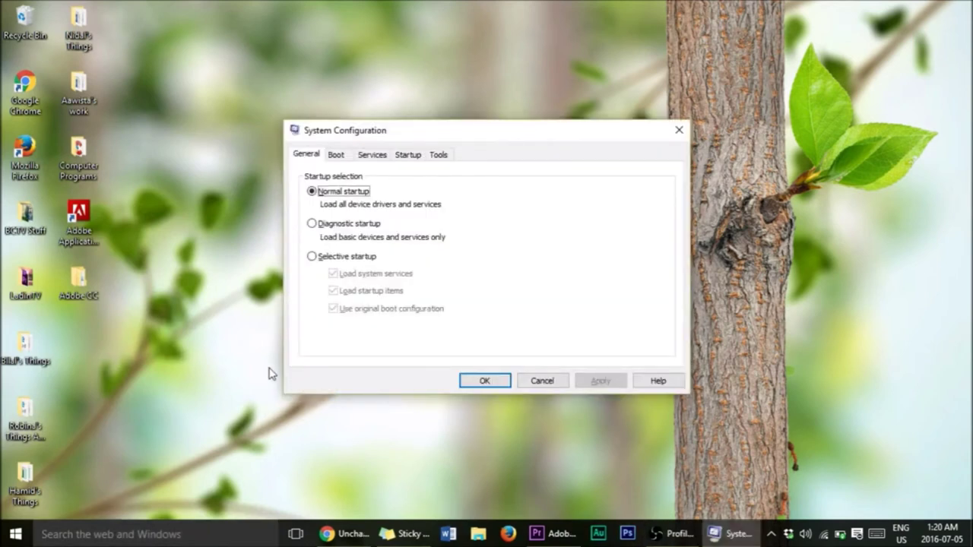
click(679, 129)
click(82, 541)
text(system)
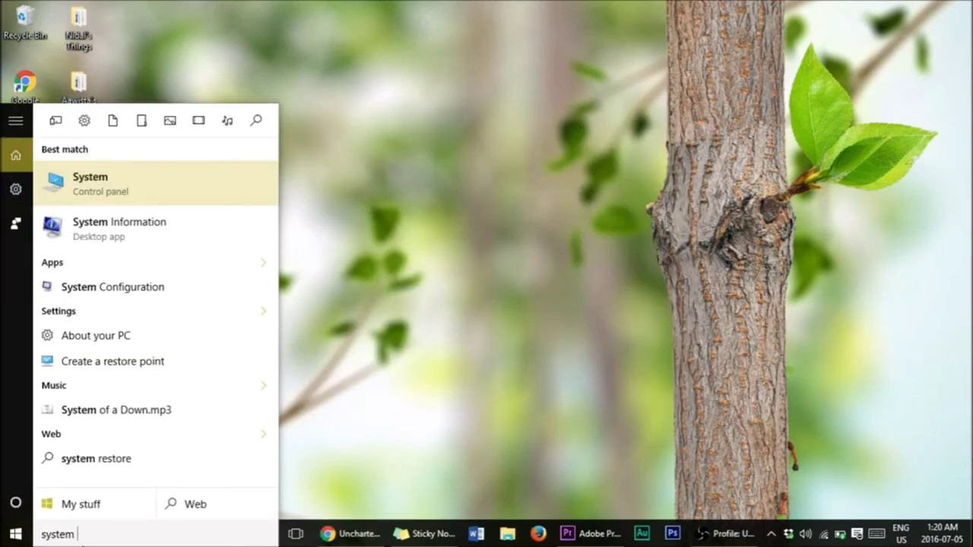
Step: Open the System control panel, Advanced system settings, then Performance Settings
key(Return)
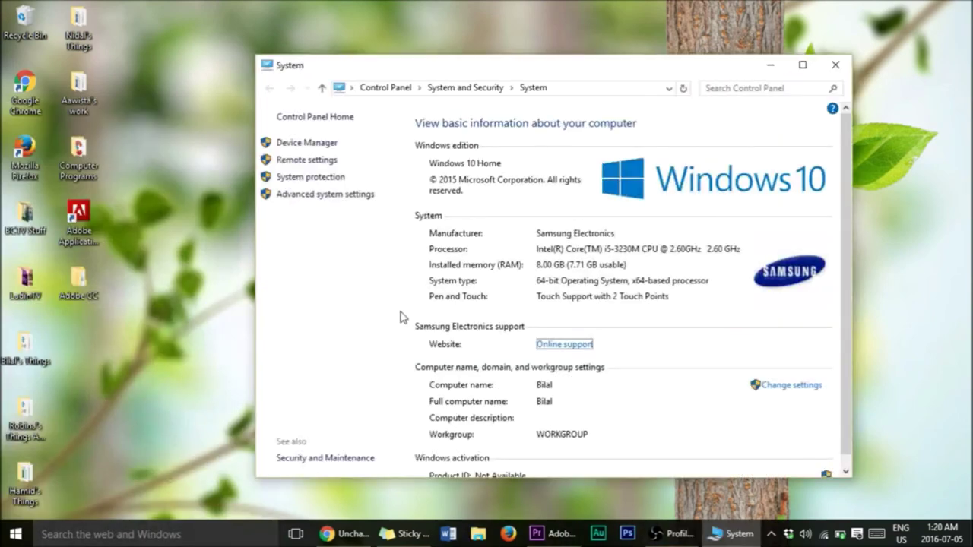
click(340, 197)
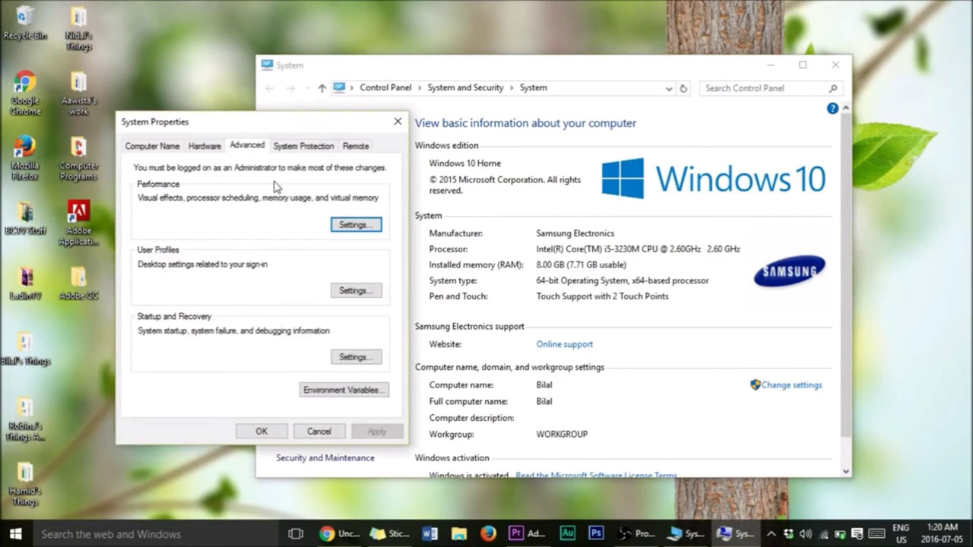
drag(266, 124, 619, 103)
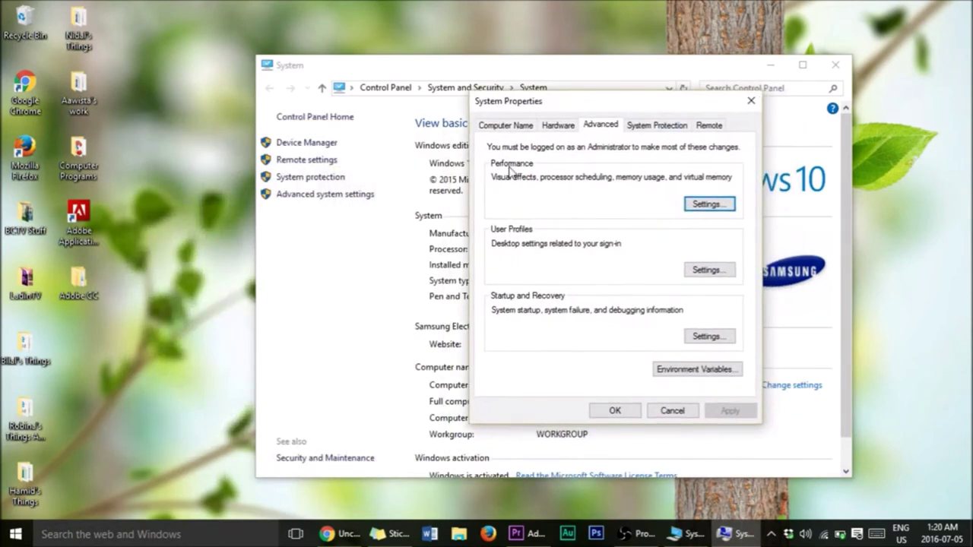
click(708, 203)
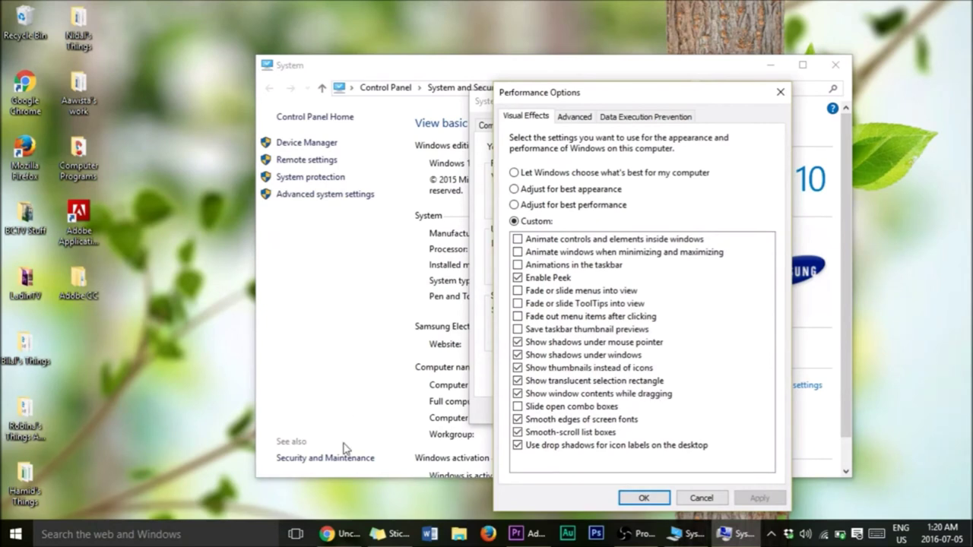
Step: Toggle Slide open combo boxes on and back off, applying each change
key(super)
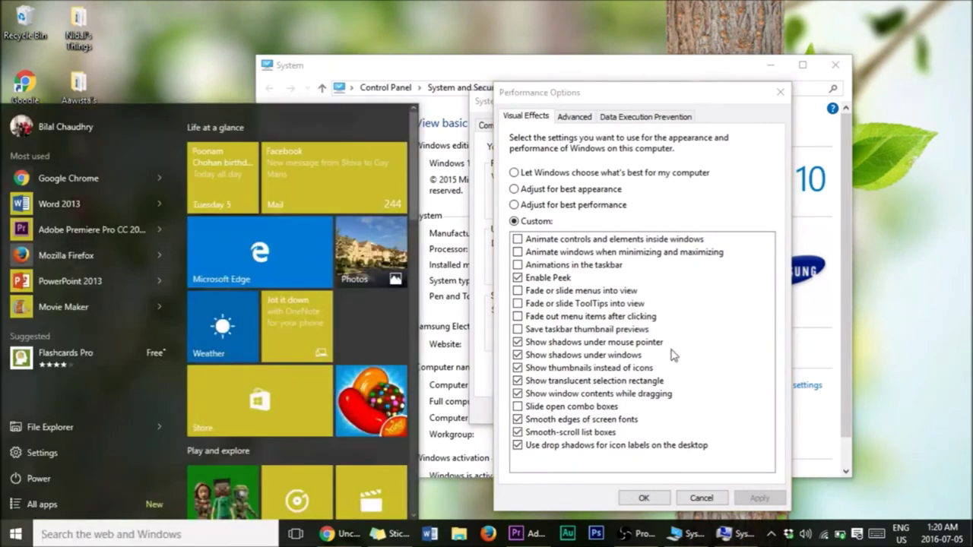
key(super)
click(519, 406)
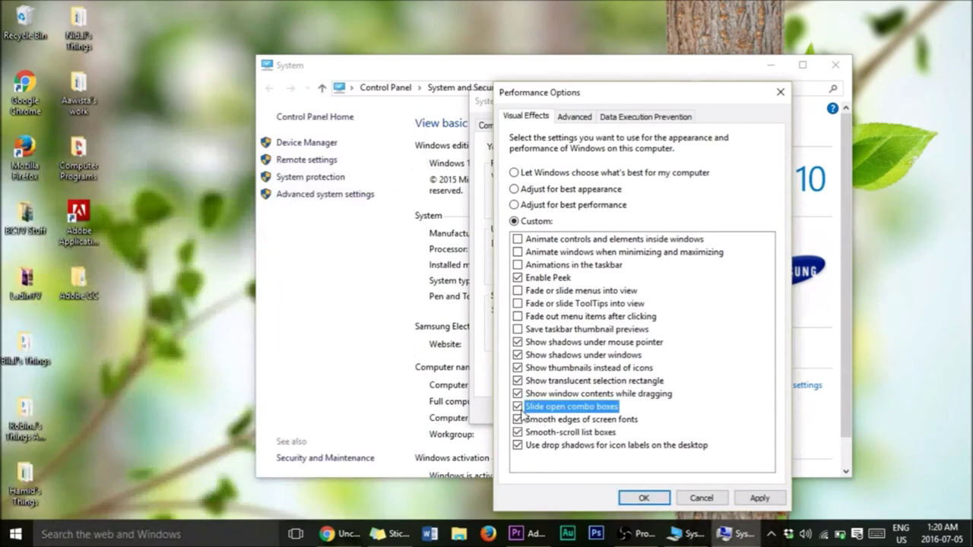
click(760, 498)
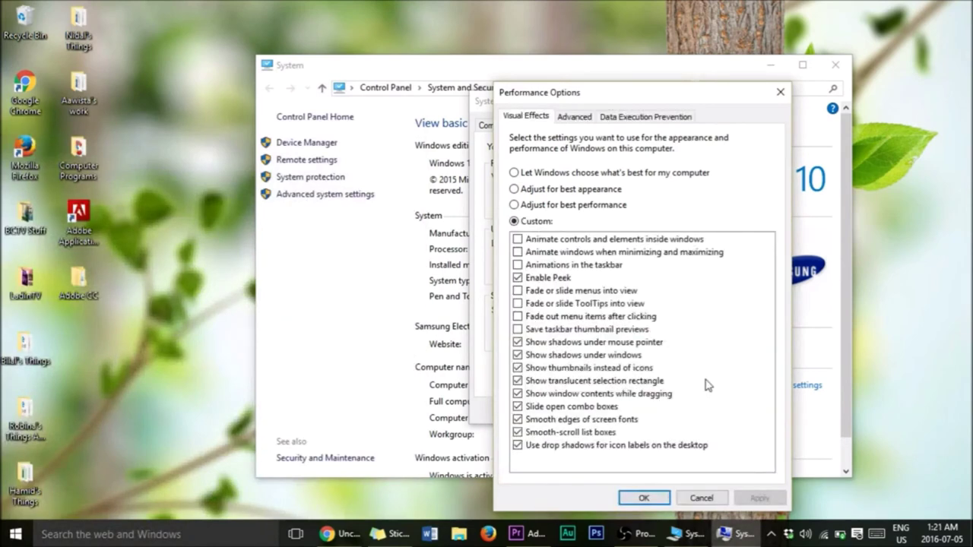
key(super)
key(super)
key(super)
key(super)
key(super)
key(super)
click(518, 407)
click(778, 498)
Step: Confirm Performance Options and close System Properties and the System window
click(659, 498)
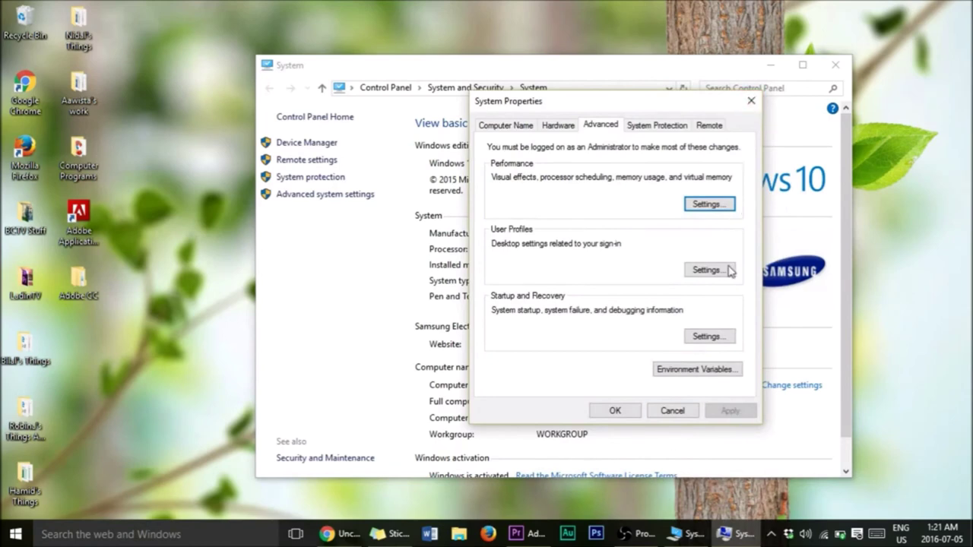
click(751, 101)
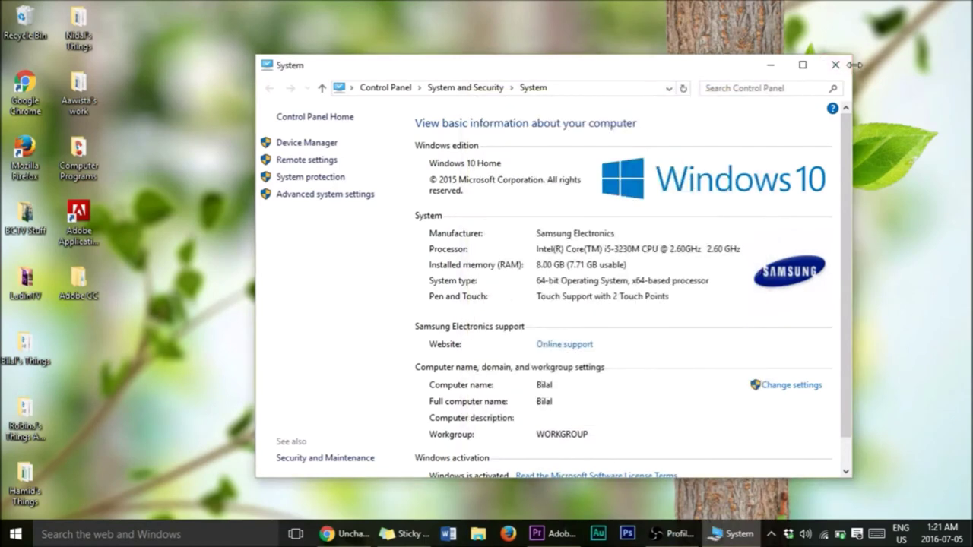
click(839, 64)
Step: From the desktop's Personalize settings, turn off lock-screen fun facts and tips
right_click(530, 215)
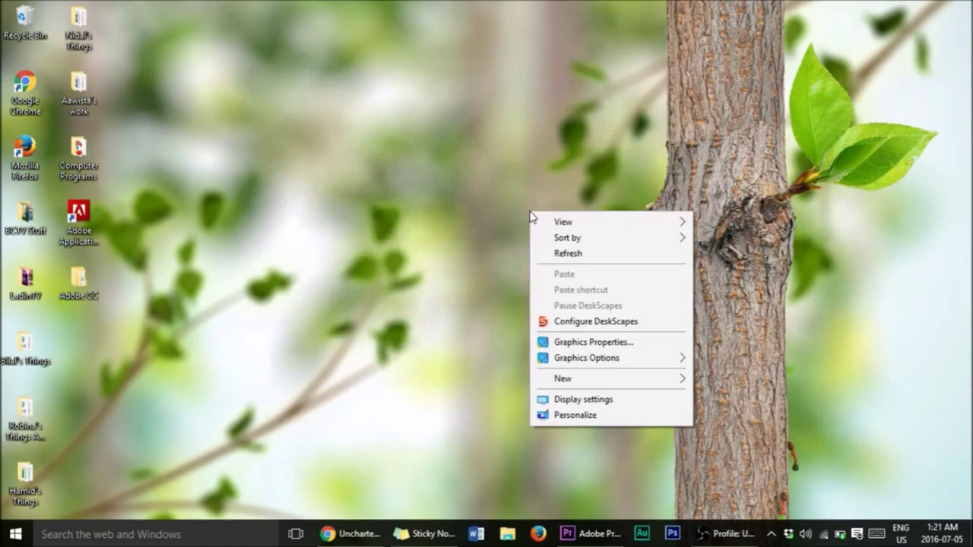
click(600, 415)
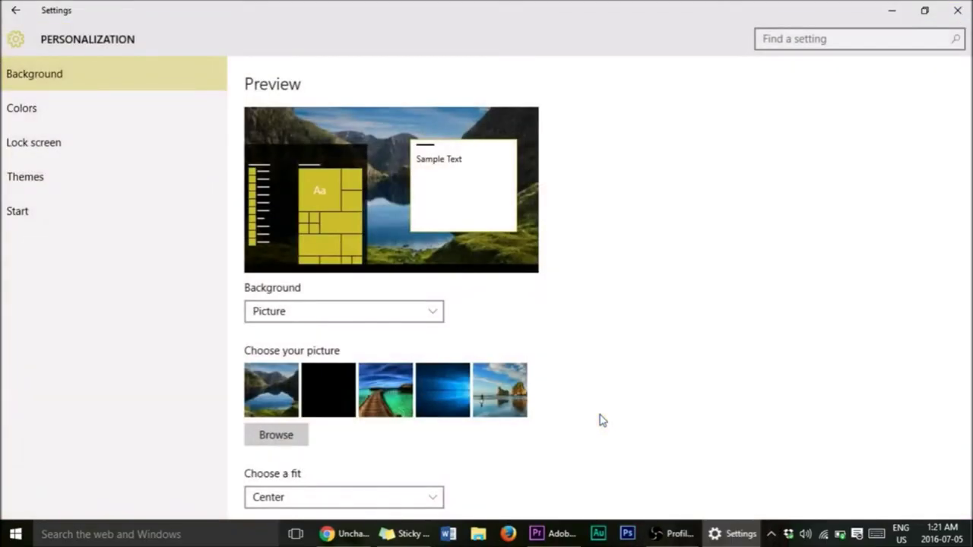
scroll(443, 302, down, 1)
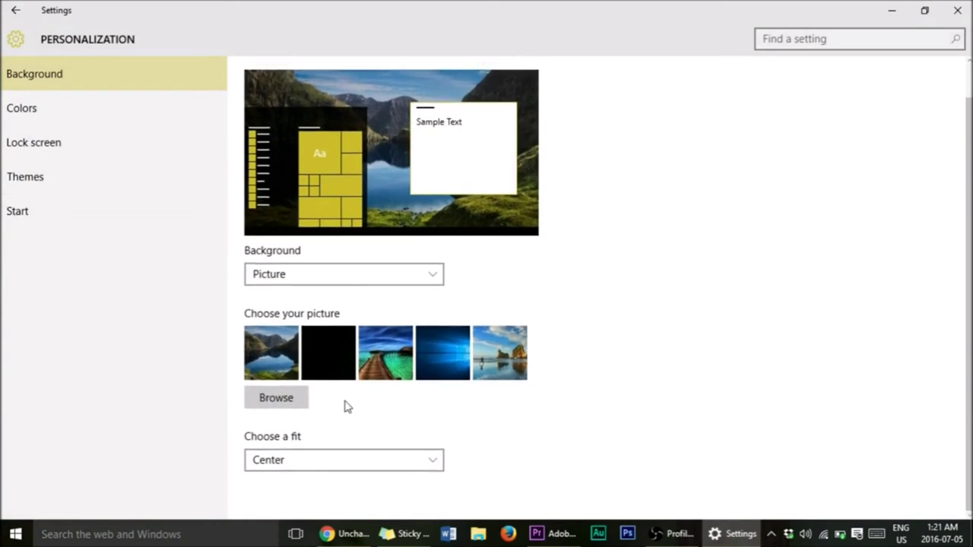
click(141, 116)
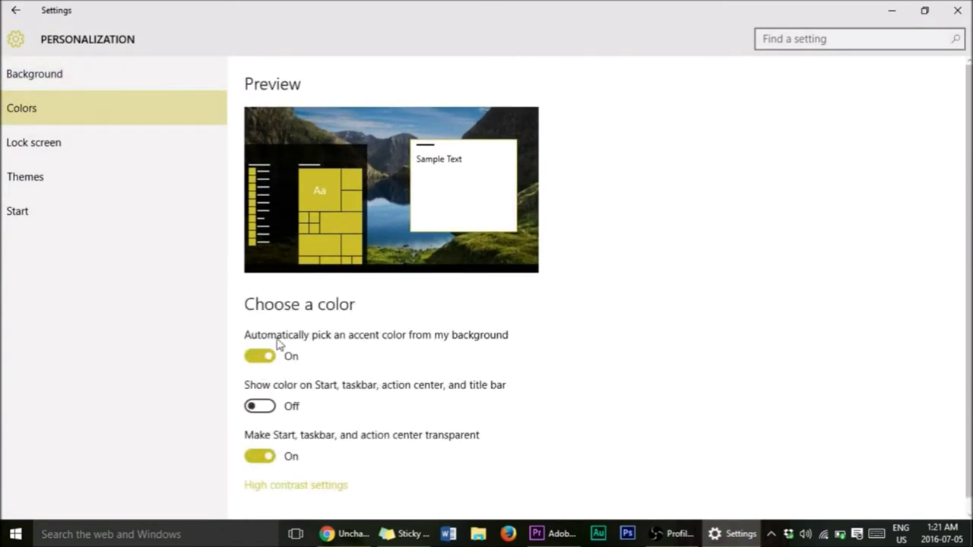
click(59, 158)
scroll(281, 246, down, 3)
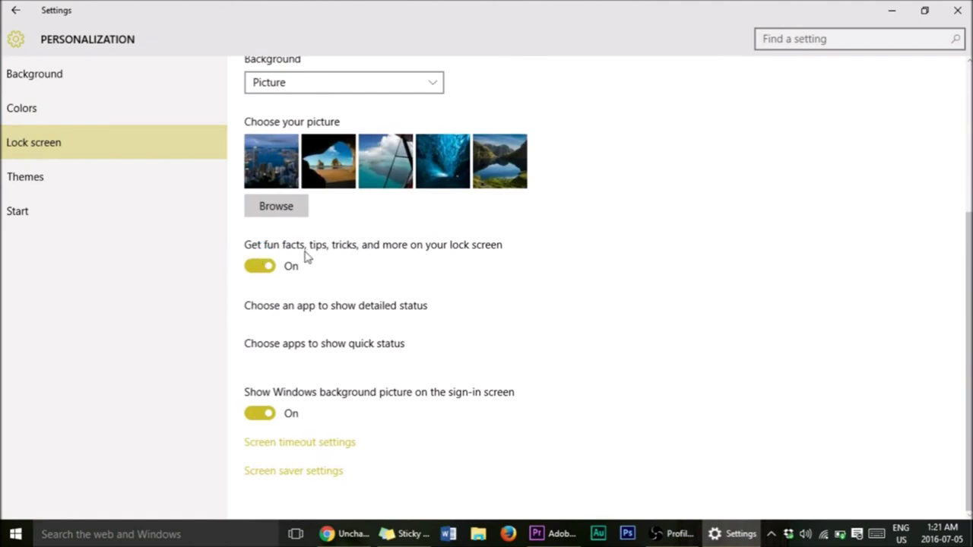
click(260, 267)
Step: Turn off 'Occasionally show suggestions in Start' and close Settings
click(68, 171)
click(83, 215)
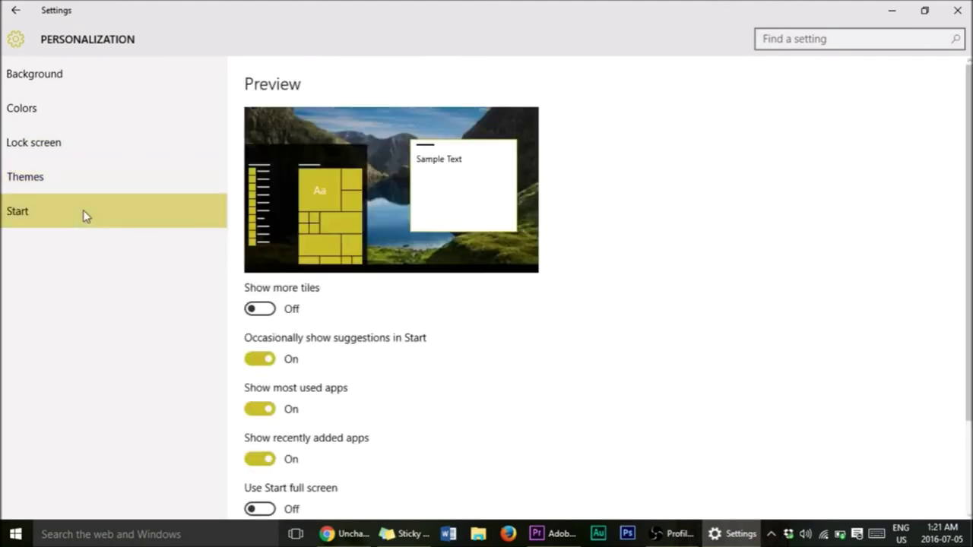
scroll(412, 319, down, 1)
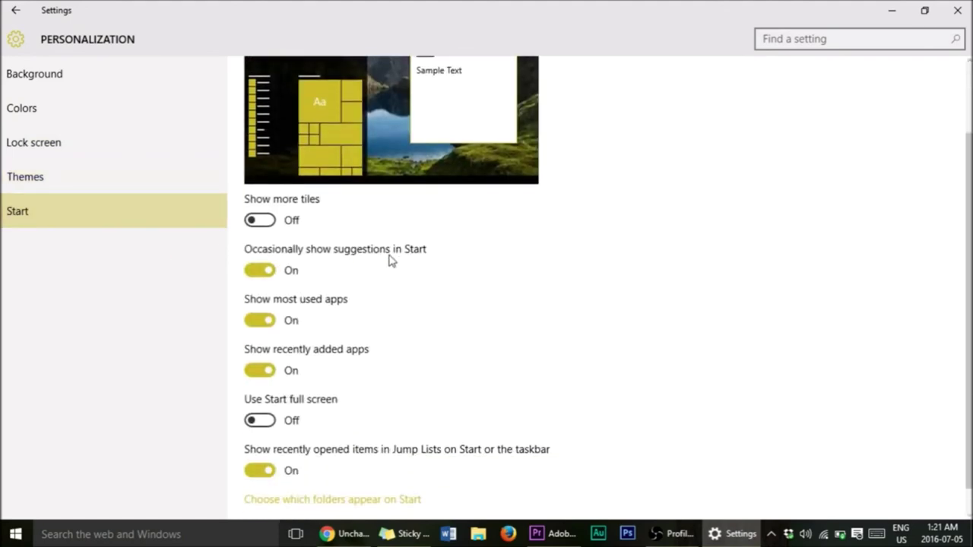
click(260, 270)
scroll(477, 355, down, 1)
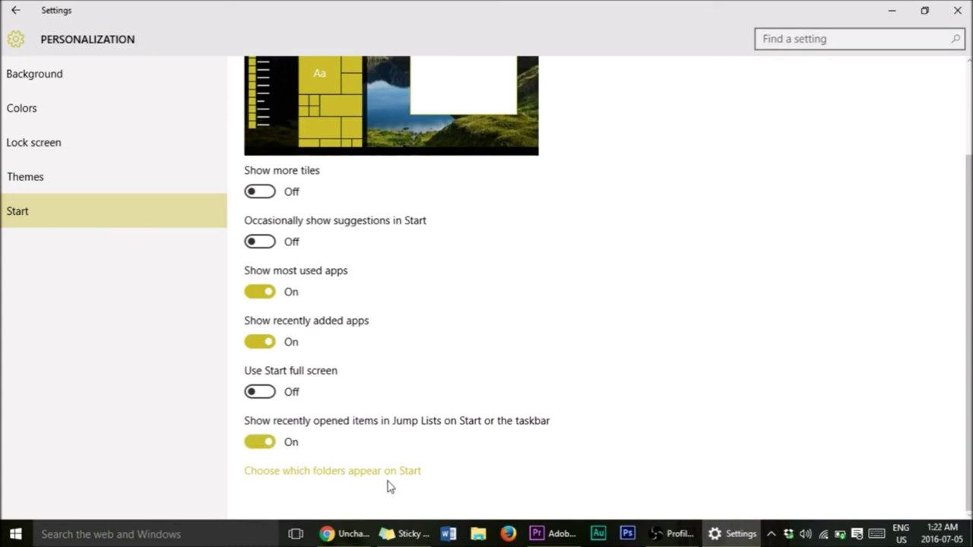
click(957, 10)
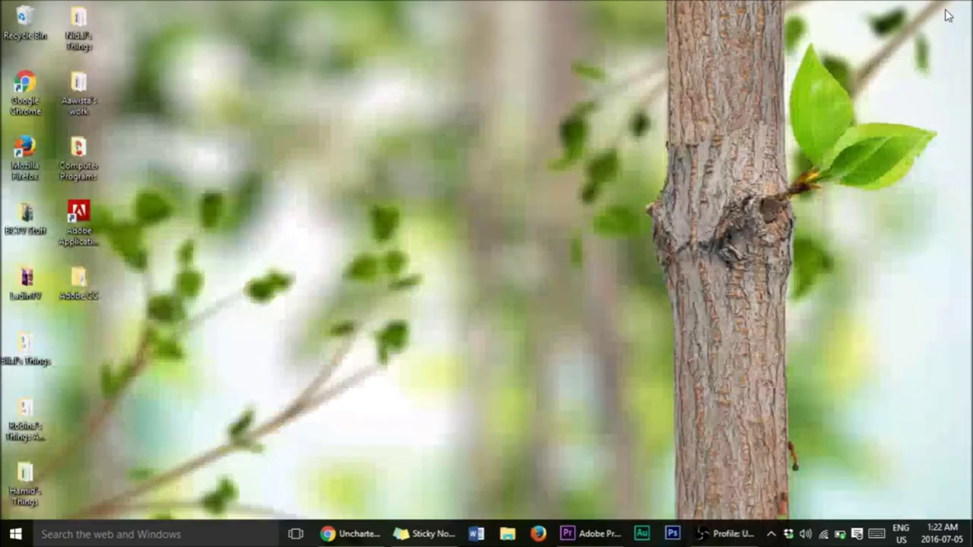
Step: Turn off 'Start OneDrive automatically' on the OneDrive Settings tab and apply it
click(772, 538)
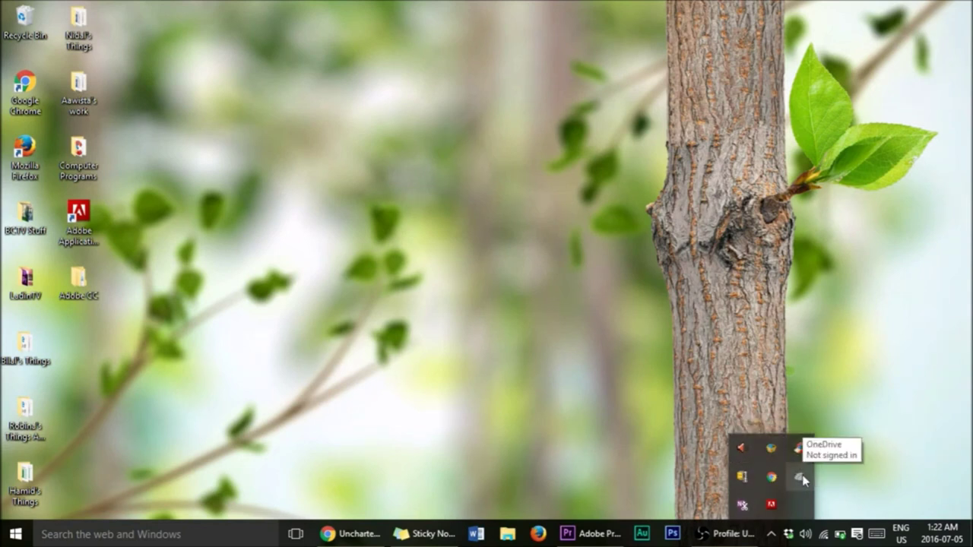
right_click(800, 476)
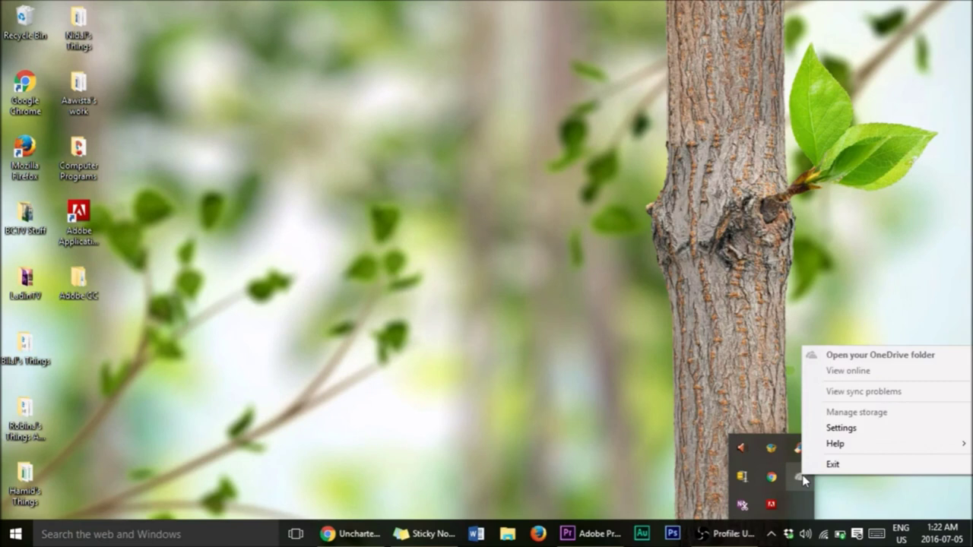
click(872, 430)
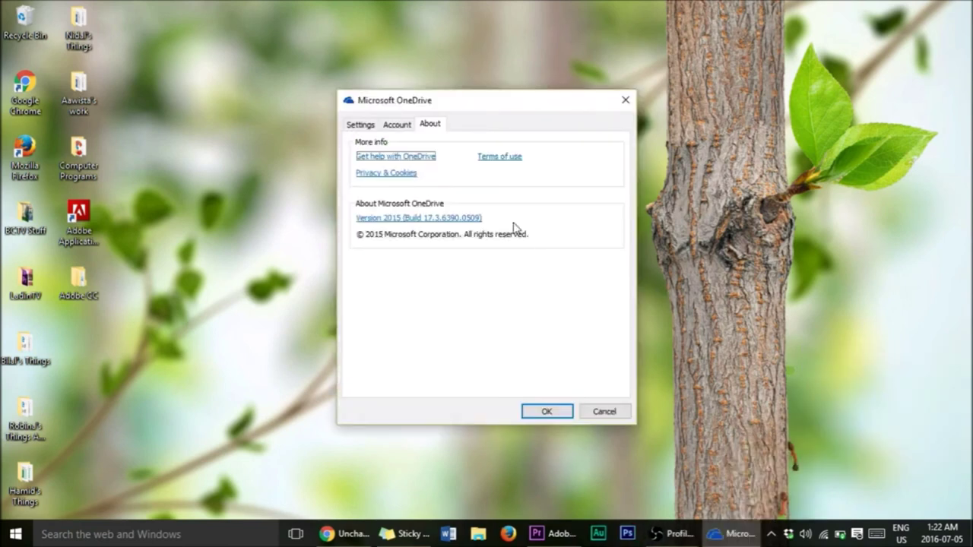
click(369, 126)
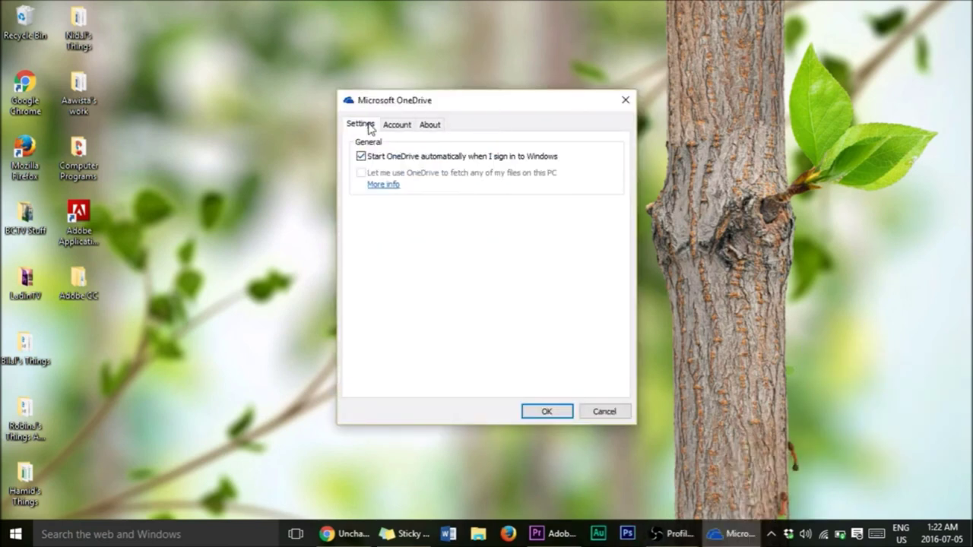
click(360, 157)
click(549, 406)
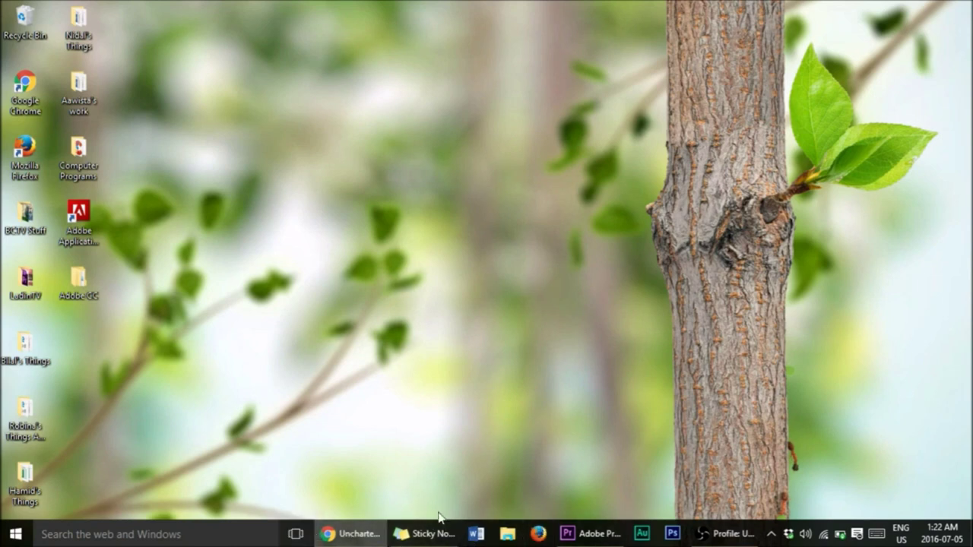
mouse_move(461, 528)
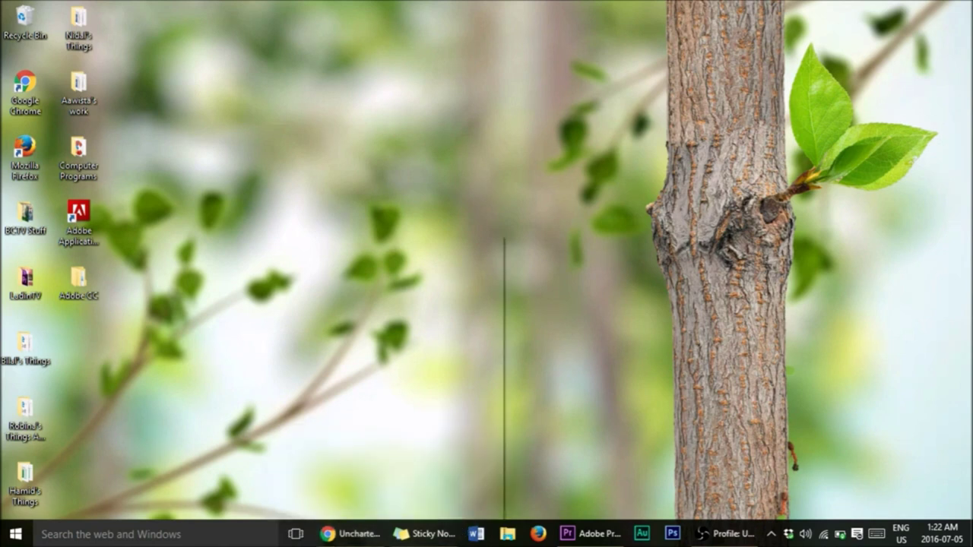
right_click(313, 533)
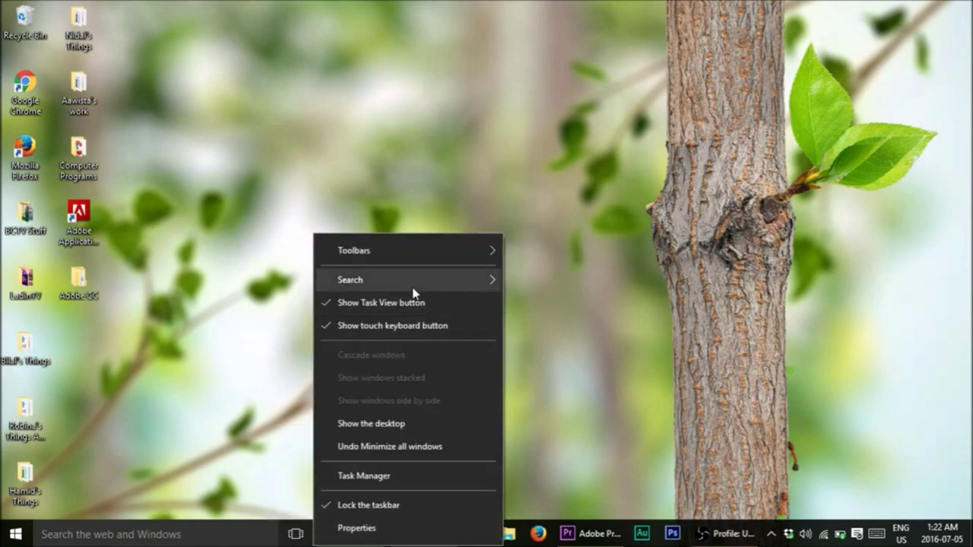
click(395, 528)
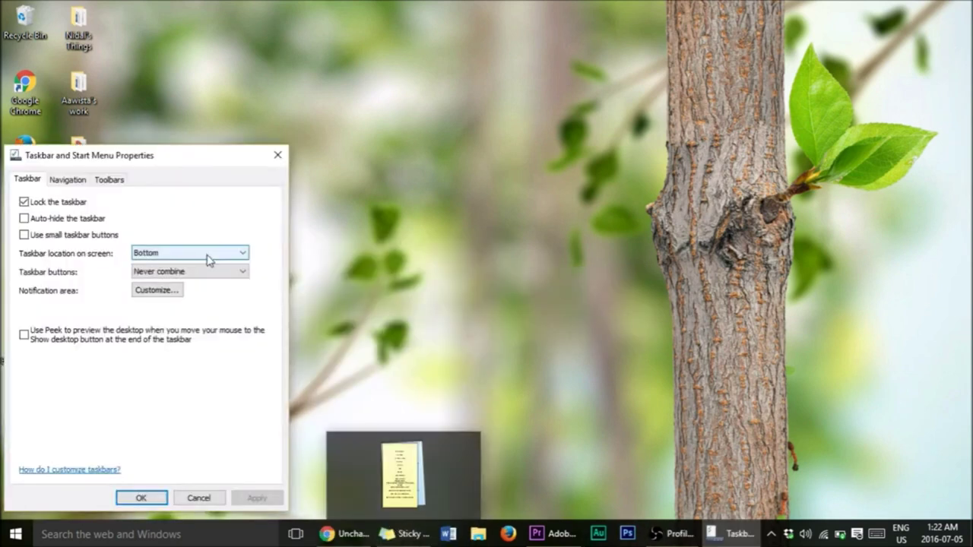
click(193, 273)
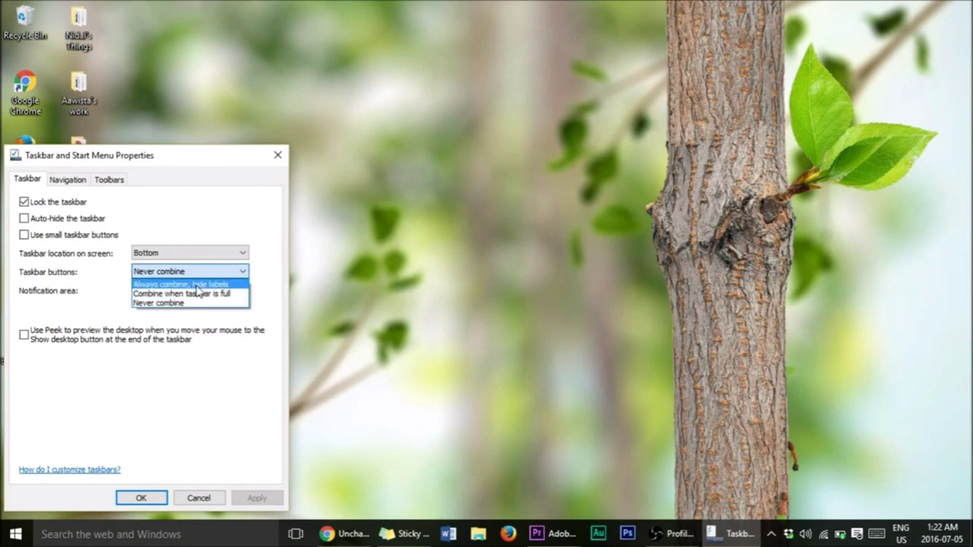
click(196, 284)
click(256, 497)
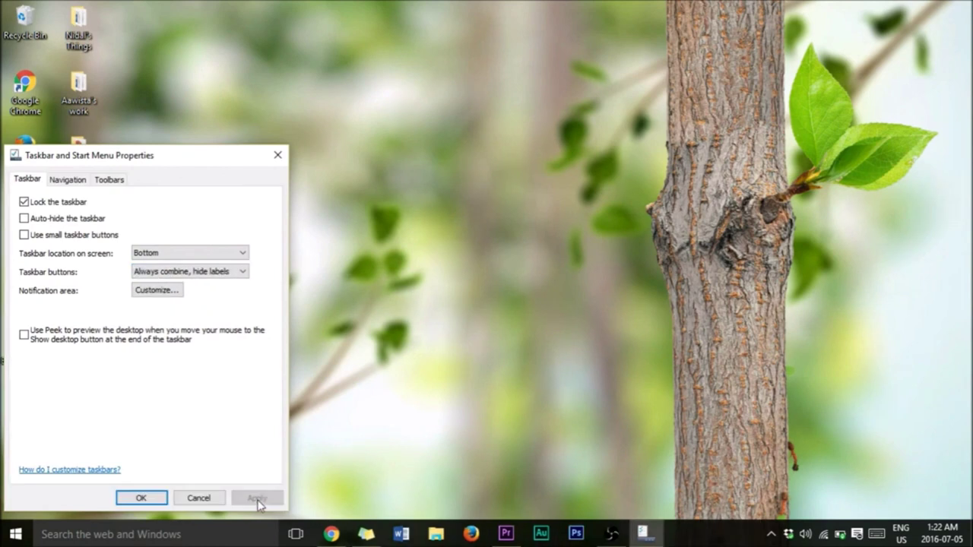
click(232, 272)
click(226, 303)
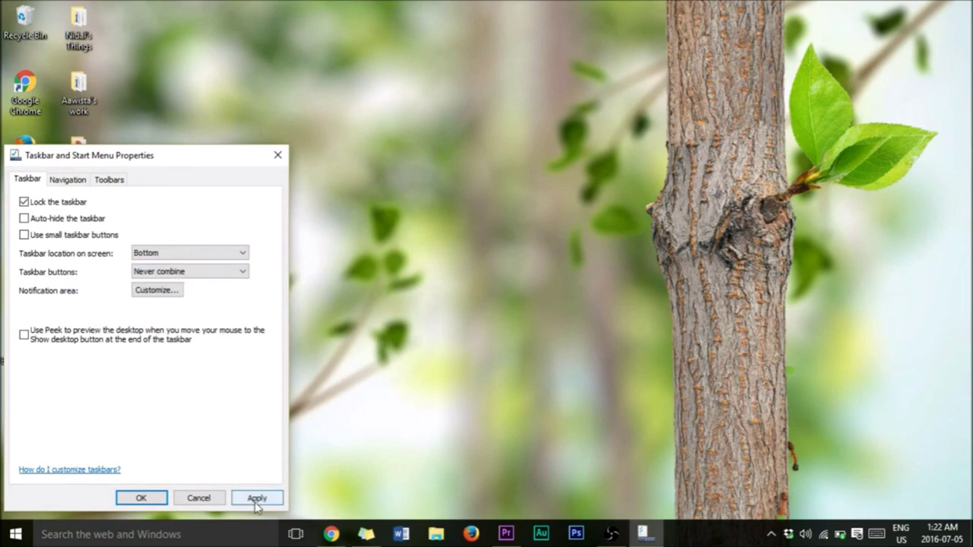
click(256, 498)
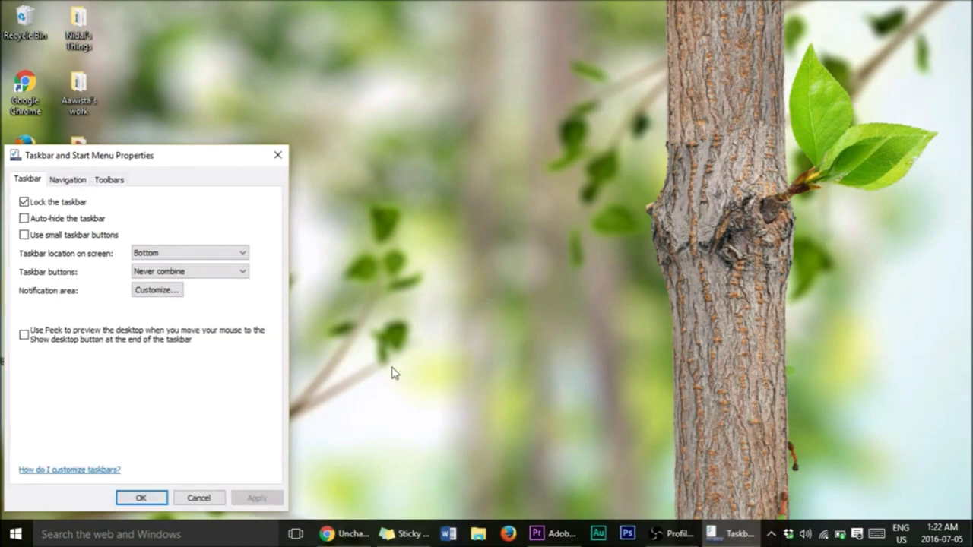
click(154, 498)
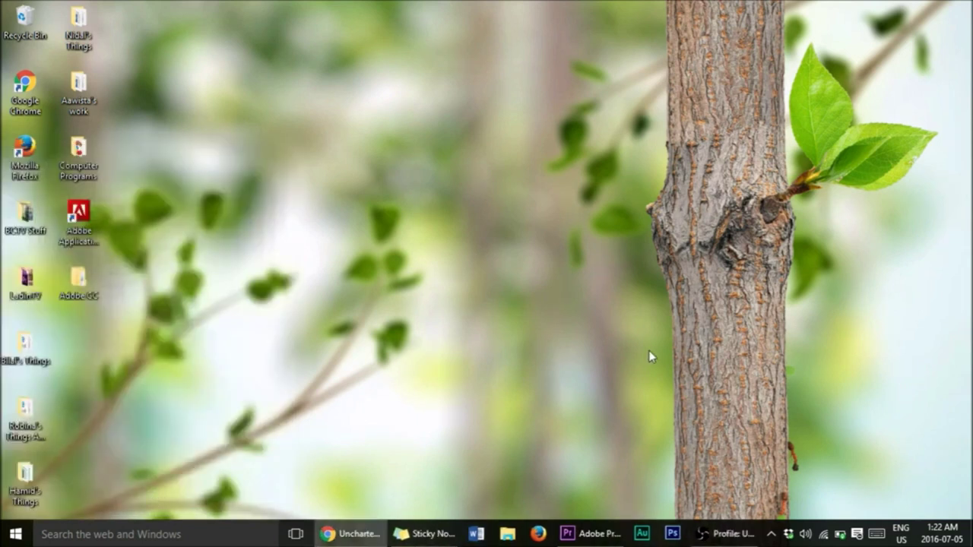